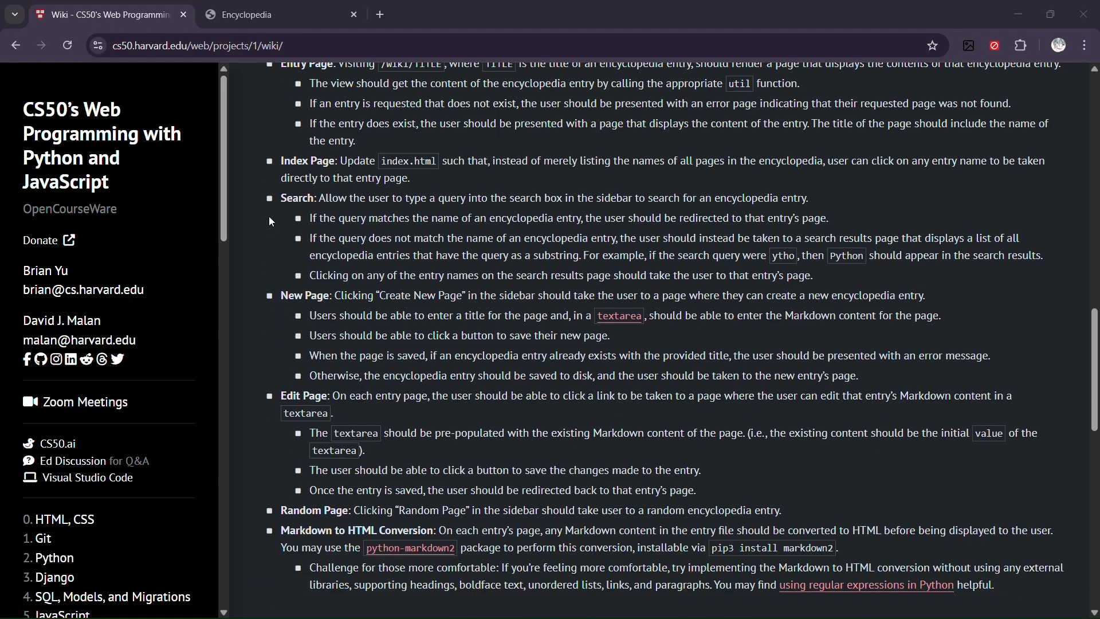
# Highlight the Entry Page requirement in the project specification and load the local wiki's CSS entry at 127.0.0.1:8000/WIKI/CSS
pyautogui.scroll(1, 264, 222)
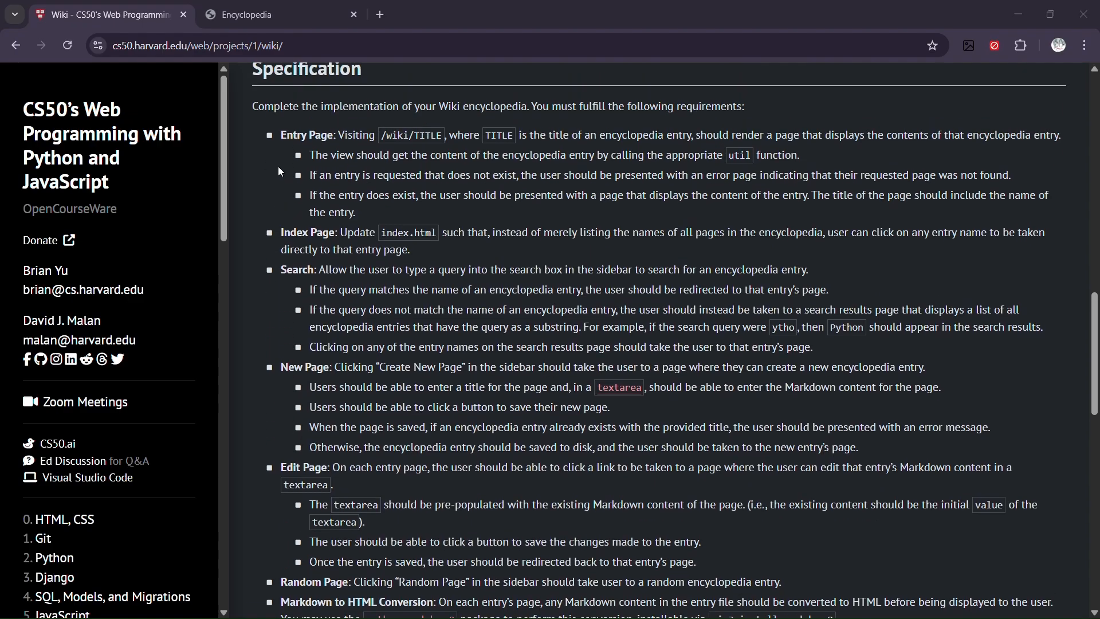
pyautogui.moveTo(281, 135); pyautogui.dragTo(336, 137)
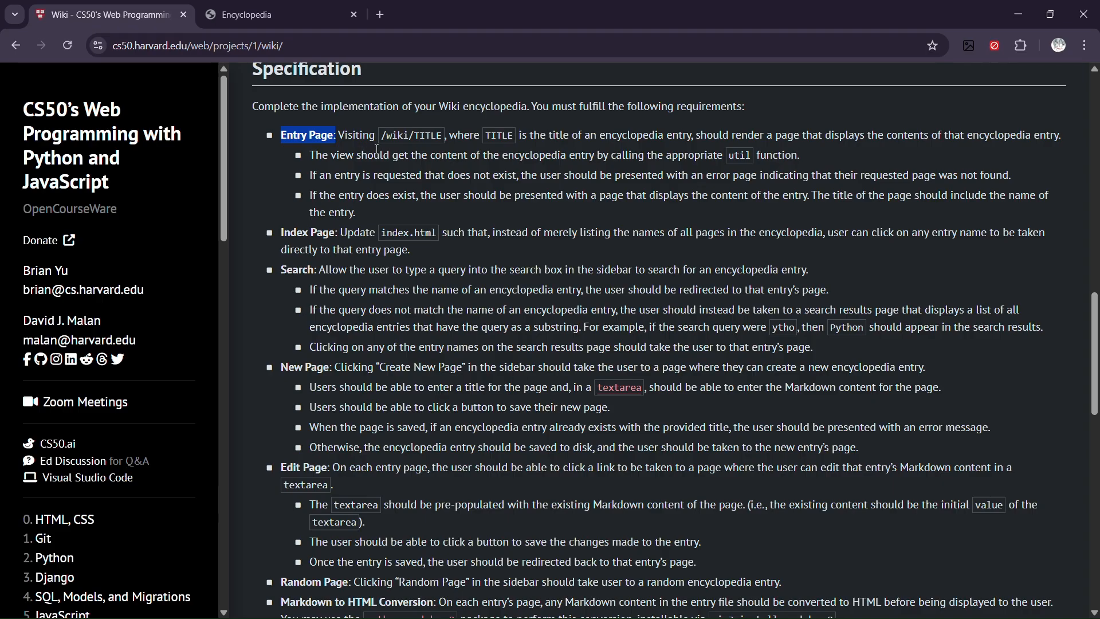
pyautogui.click(264, 16)
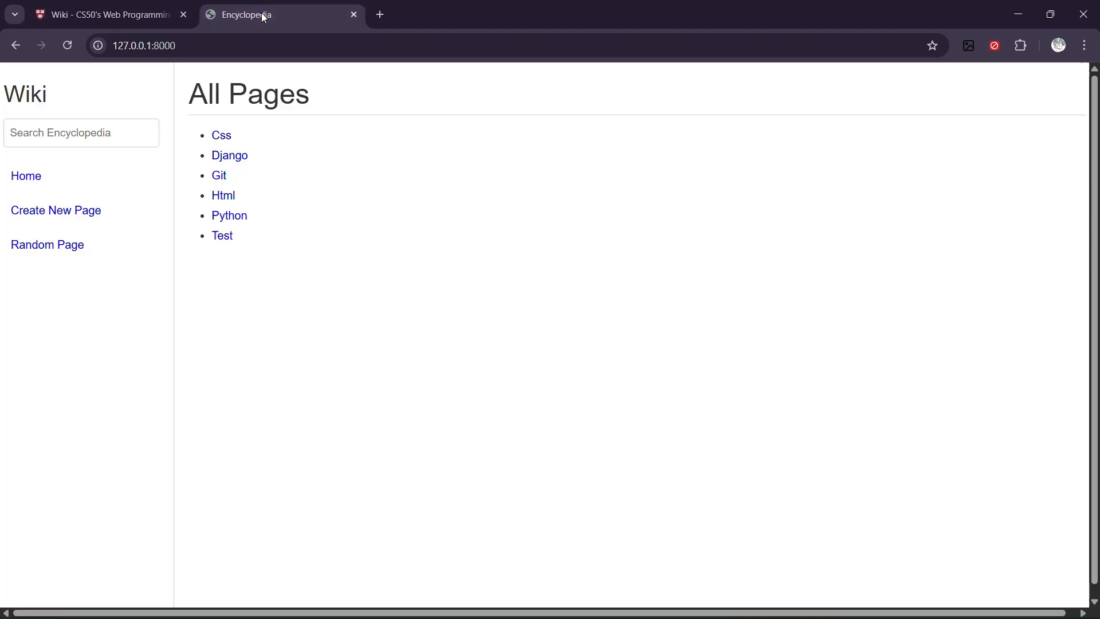
pyautogui.click(203, 47)
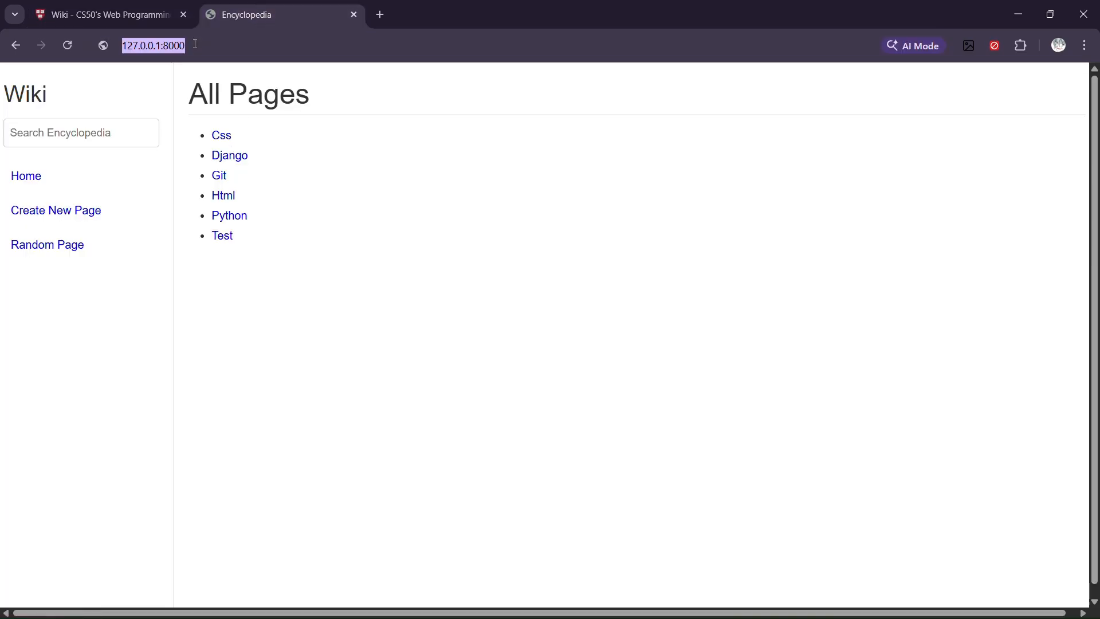
pyautogui.click(204, 47)
pyautogui.write('/WIK')
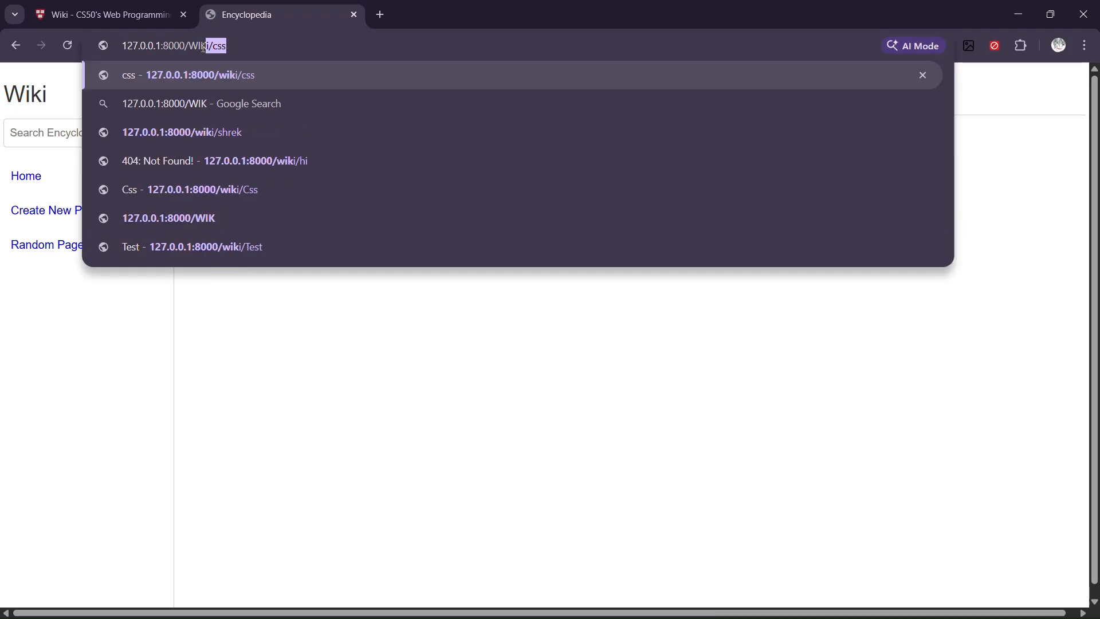
pyautogui.write('I/CSS')
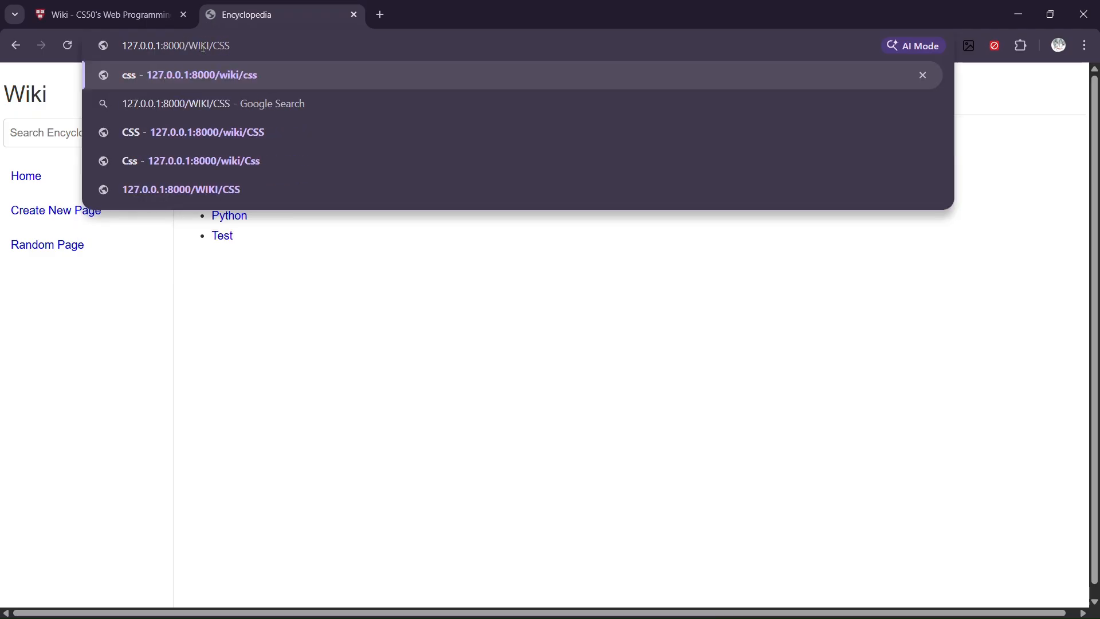
pyautogui.press('Return')
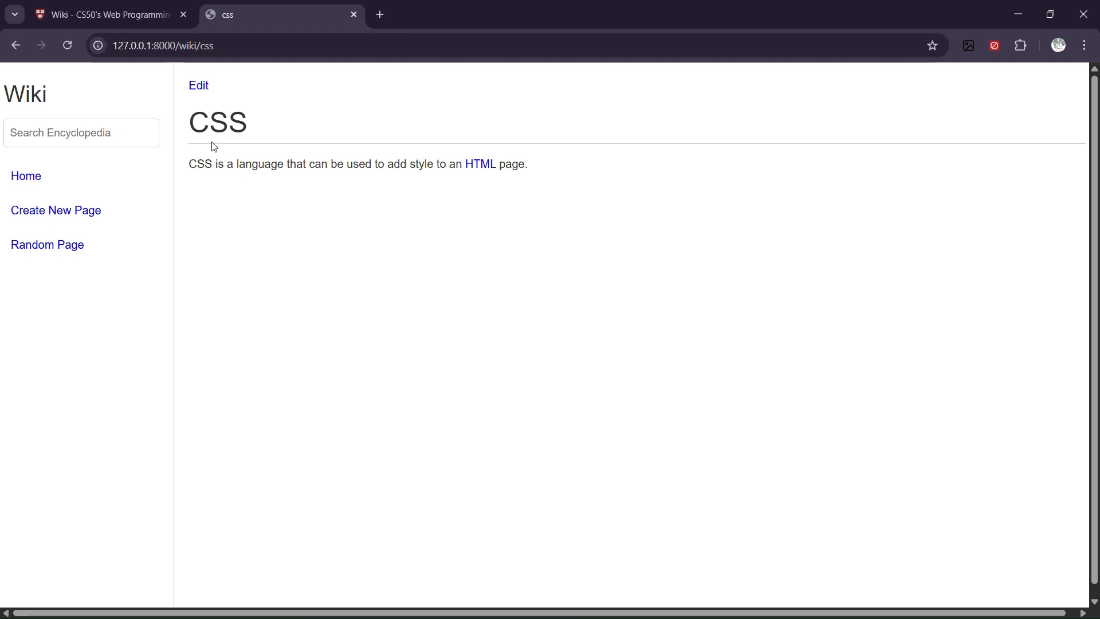
# Test the missing-entry case by loading the wiki address /wiki/SHREK
pyautogui.click(221, 48)
pyautogui.click(230, 47)
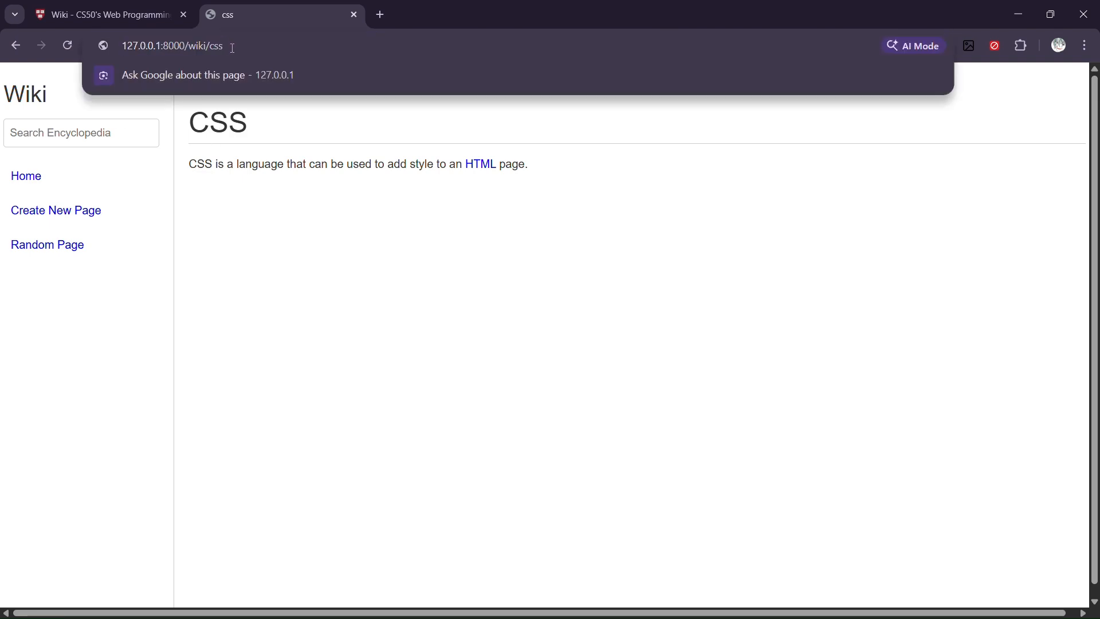
pyautogui.press('BackSpace')
pyautogui.press('BackSpace')
pyautogui.press('BackSpace')
pyautogui.write('SH')
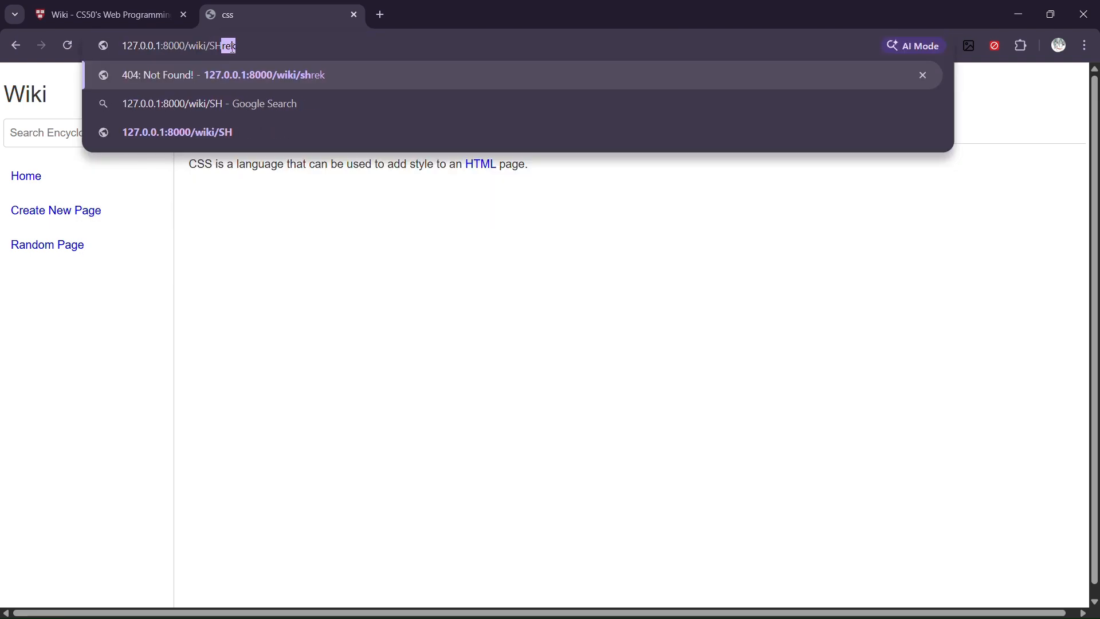
pyautogui.write('REK')
pyautogui.press('Return')
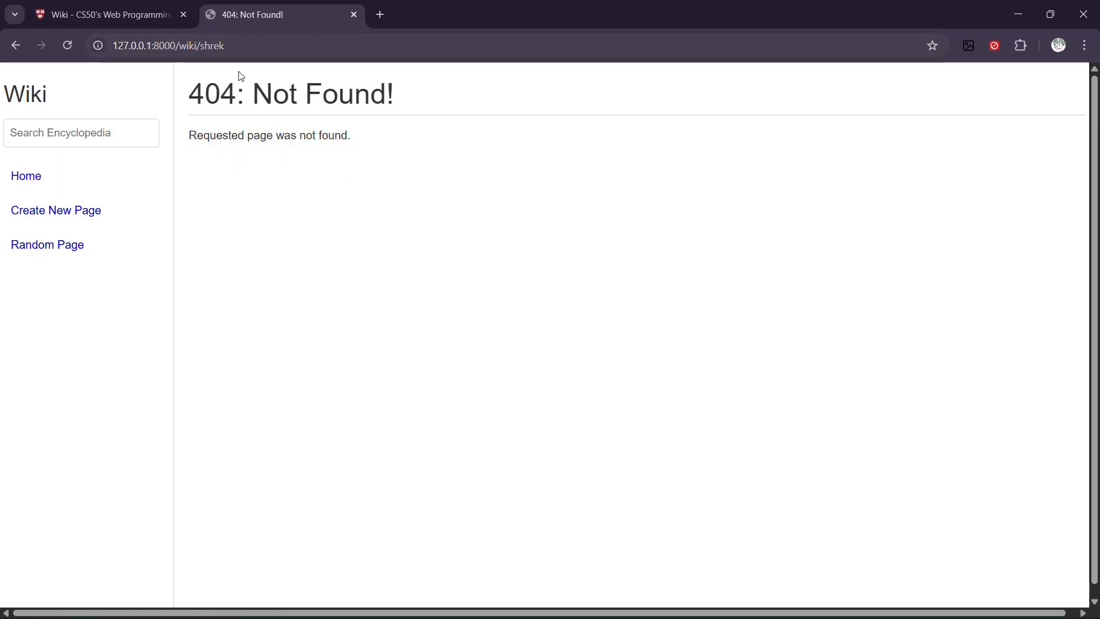
# Check the specification, then test the home page's entry links by opening Css, Django and Git, returning to the list each time
pyautogui.click(108, 11)
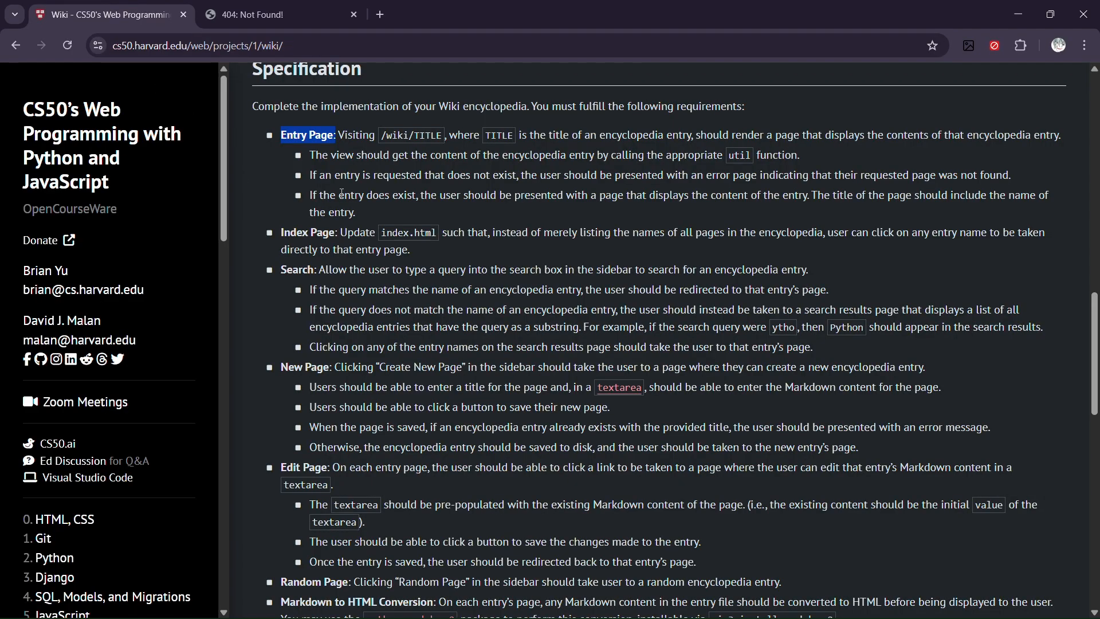
pyautogui.click(253, 16)
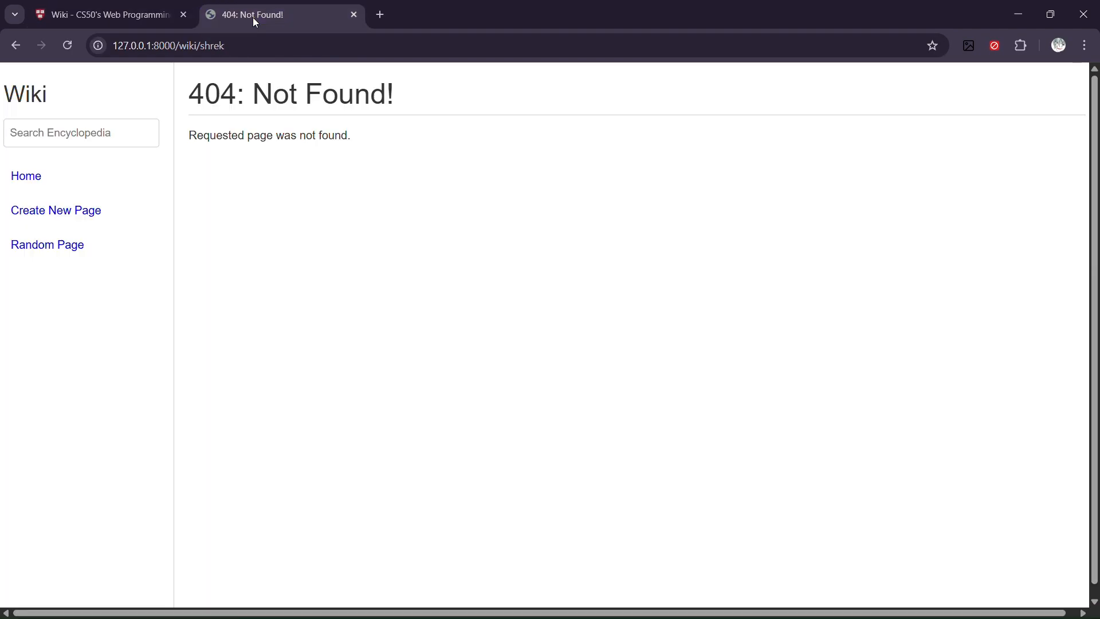
pyautogui.click(40, 180)
pyautogui.click(220, 139)
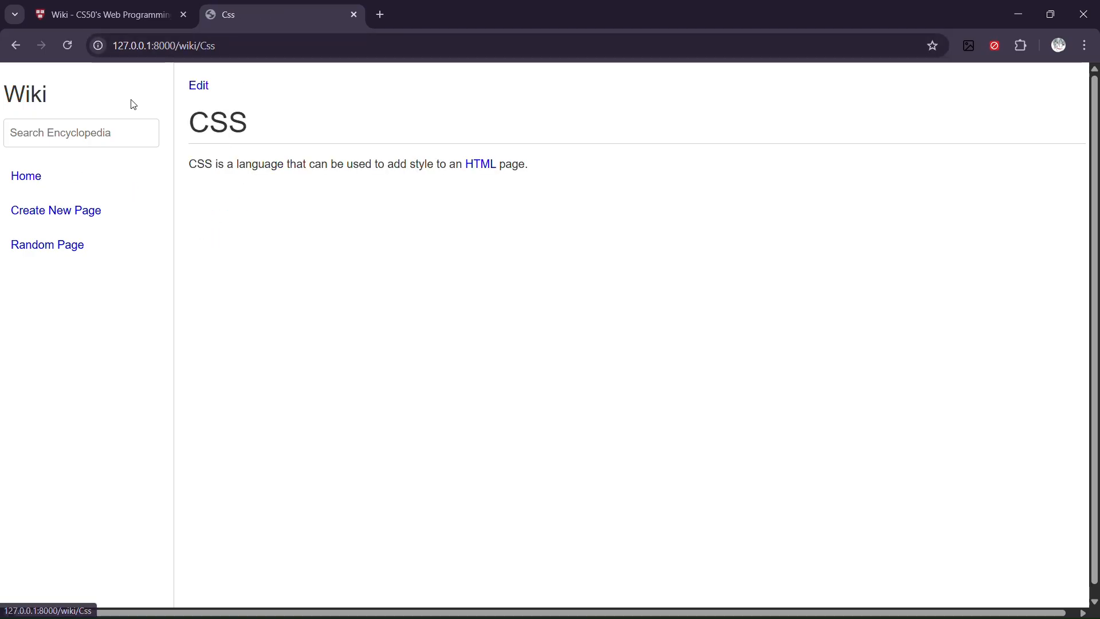
pyautogui.click(11, 48)
pyautogui.click(226, 155)
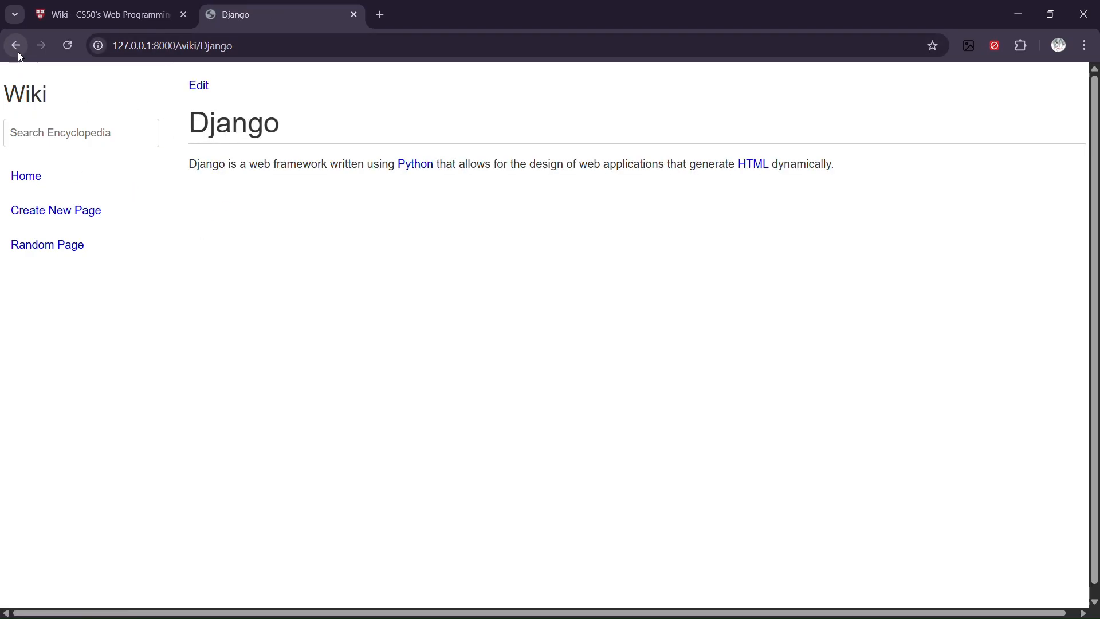
pyautogui.click(18, 50)
pyautogui.click(219, 175)
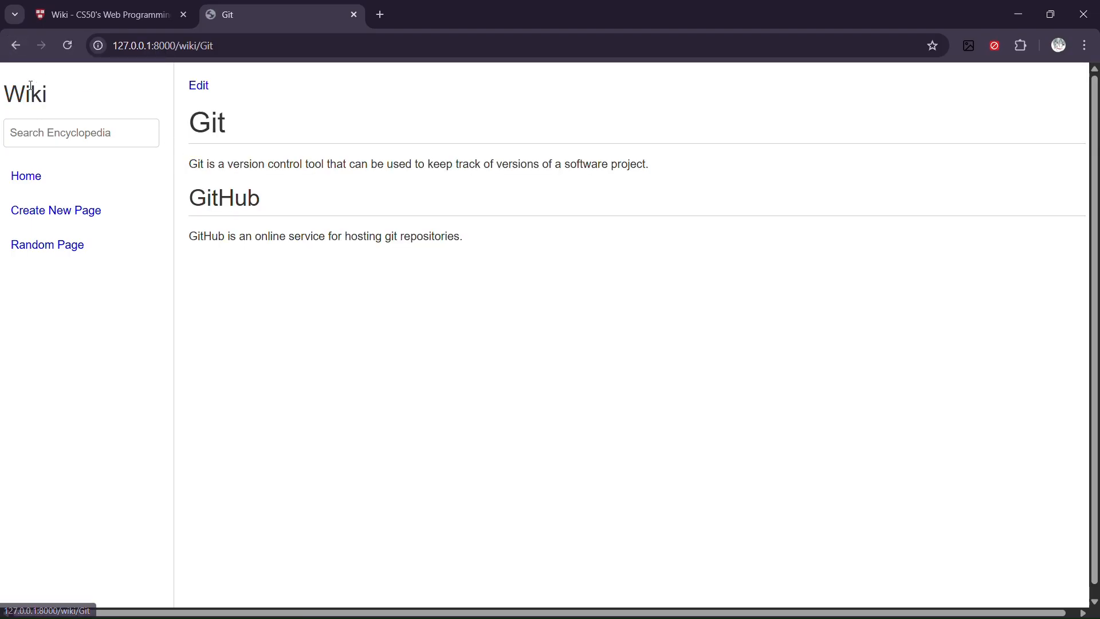
pyautogui.click(21, 50)
# Consult the Search requirement in the specification and search the encyclopedia for Shrek
pyautogui.click(87, 12)
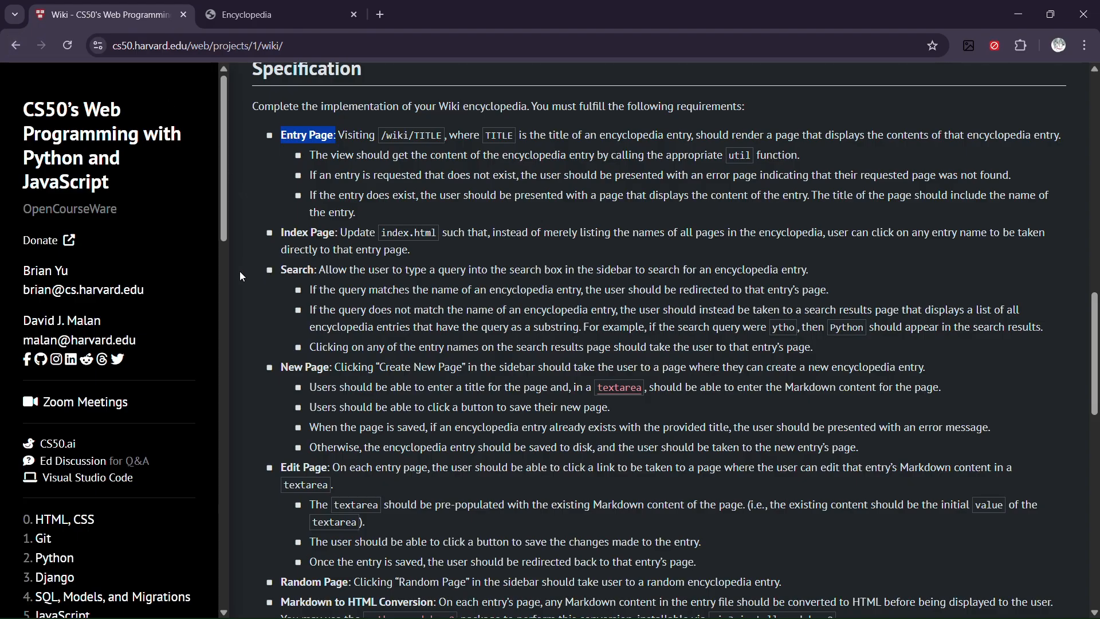
pyautogui.scroll(-1, 261, 267)
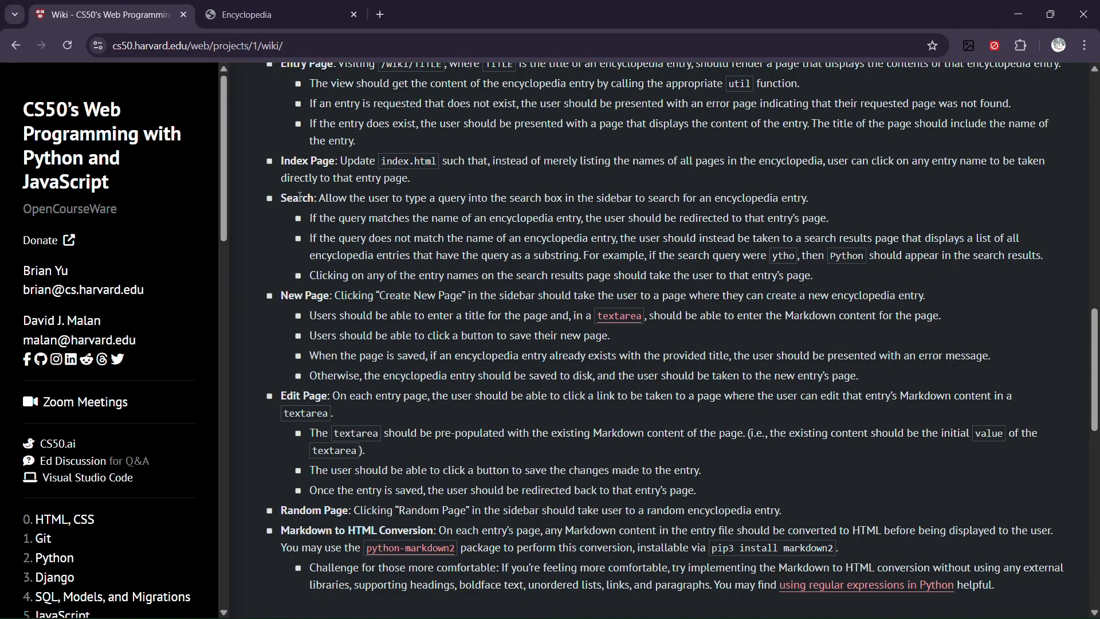
pyautogui.click(224, 17)
pyautogui.click(73, 134)
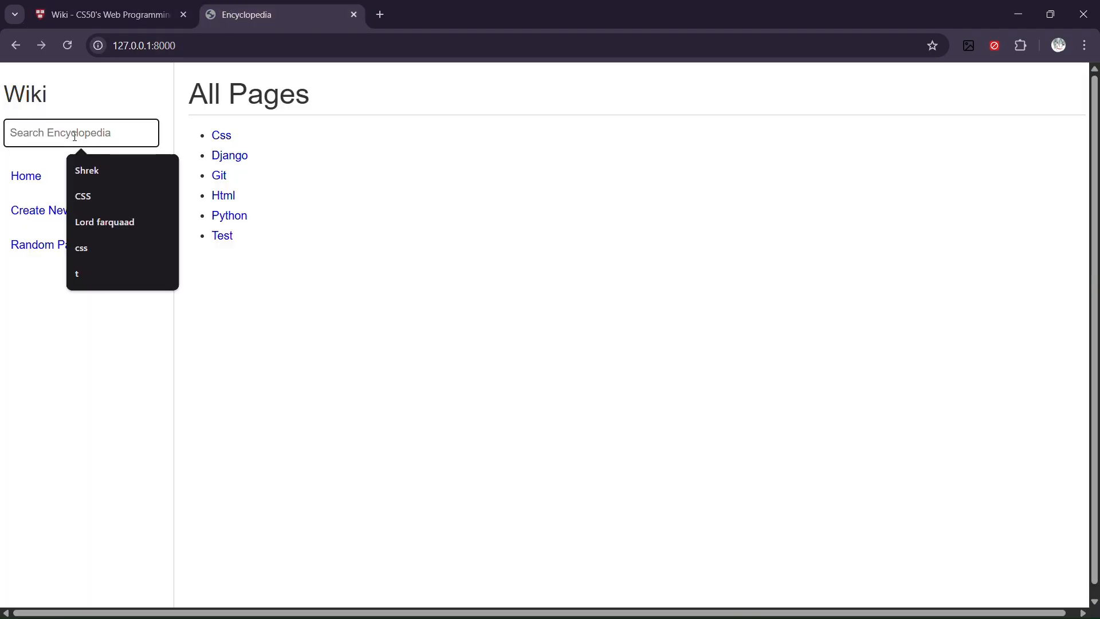
pyautogui.click(115, 173)
pyautogui.press('Return')
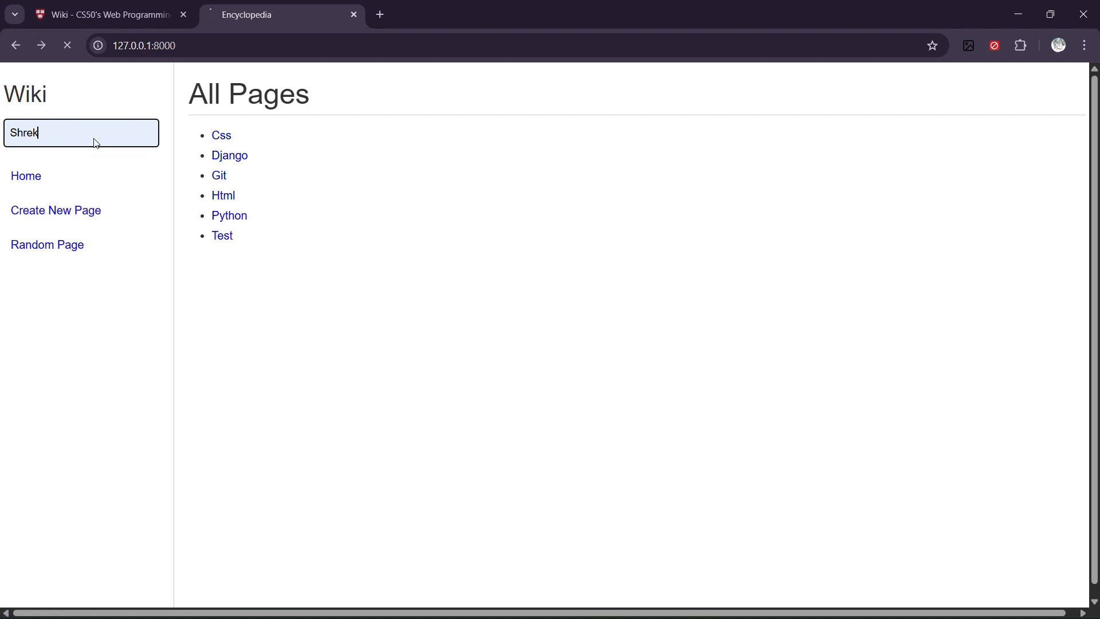
# Test exact-match searches in the encyclopedia with the queries CSS and git
pyautogui.click(7, 137)
pyautogui.click(115, 199)
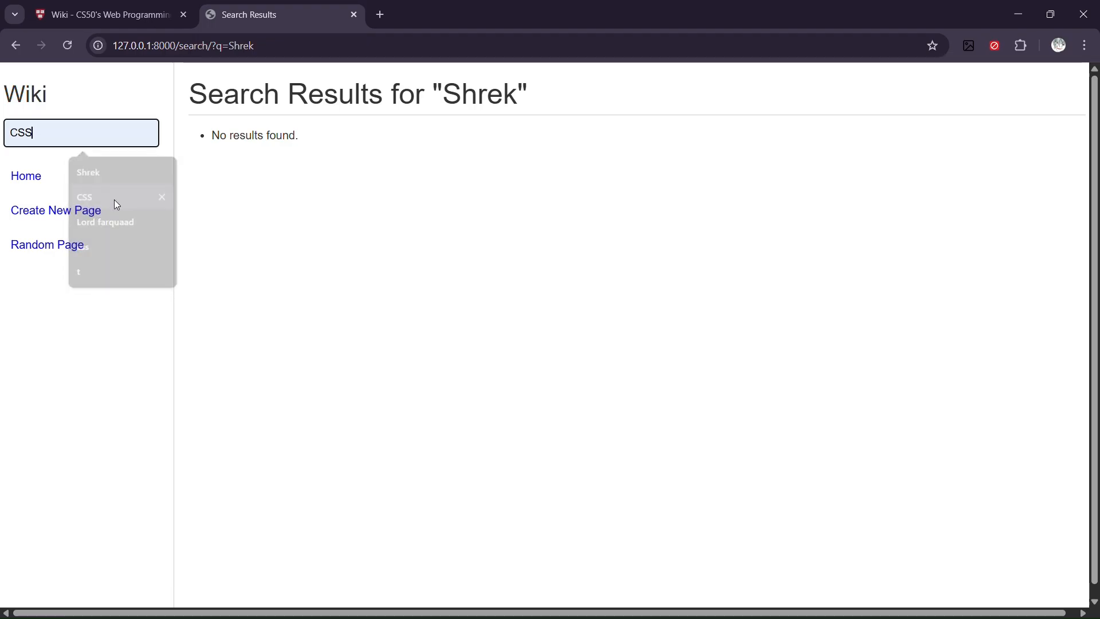
pyautogui.press('Return')
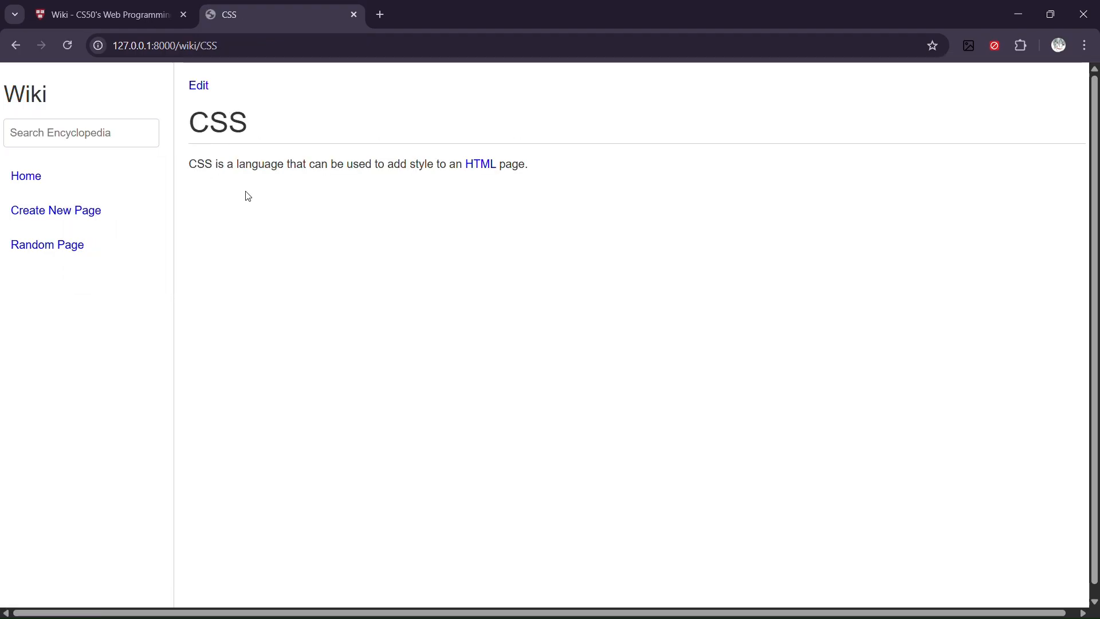
pyautogui.click(74, 136)
pyautogui.write('git')
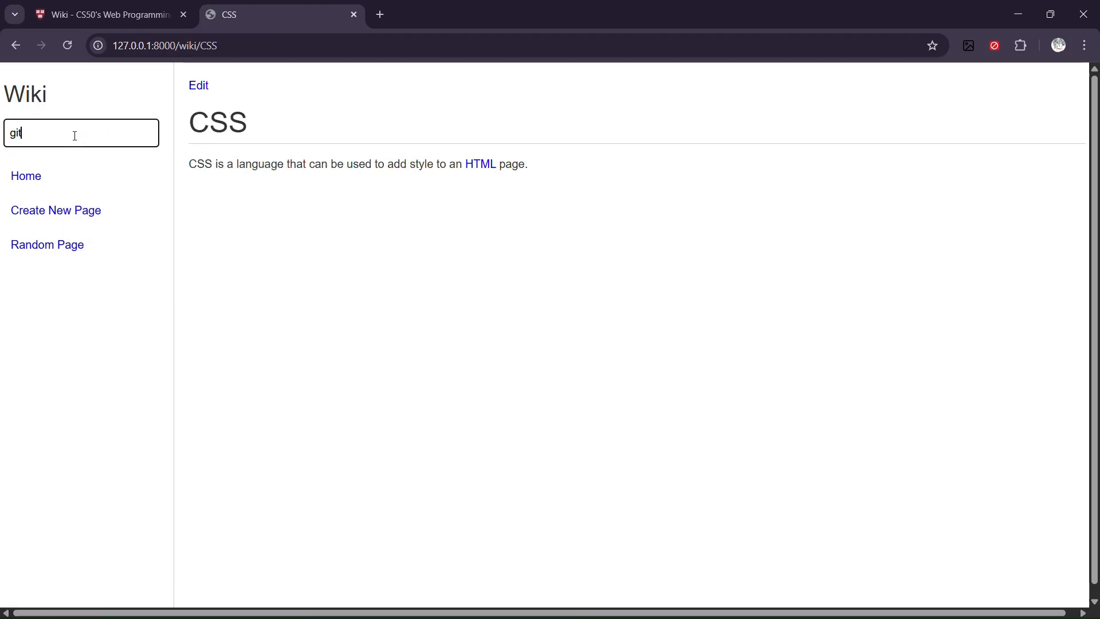
pyautogui.press('Return')
# Search the encyclopedia for the substring "t" and open the Git entry from the results
pyautogui.click(74, 136)
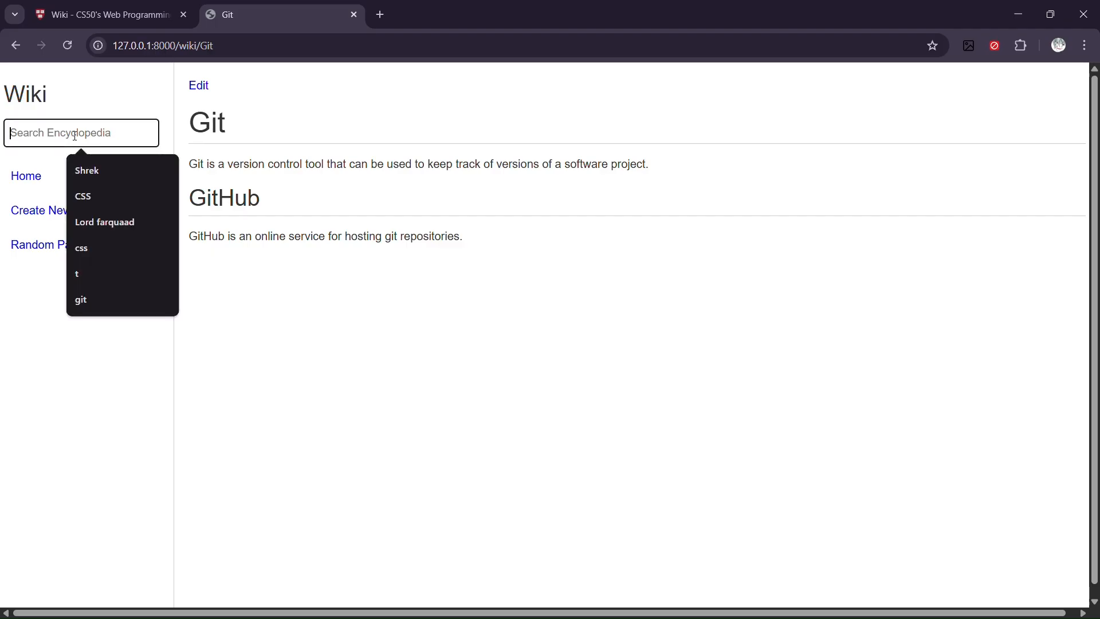
pyautogui.write('t')
pyautogui.press('Return')
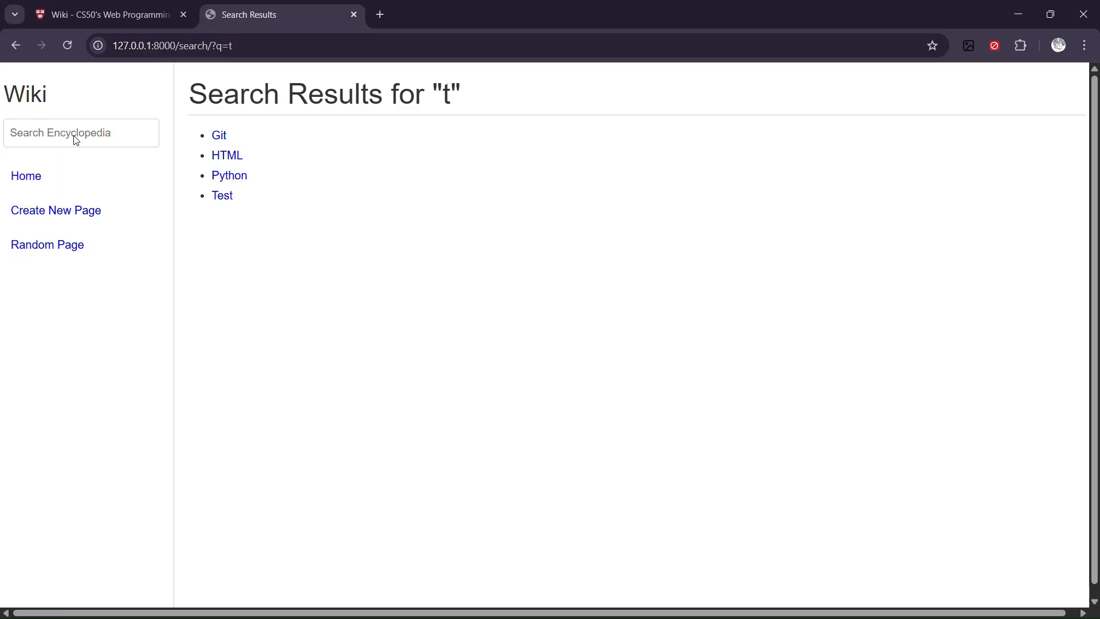
pyautogui.click(223, 138)
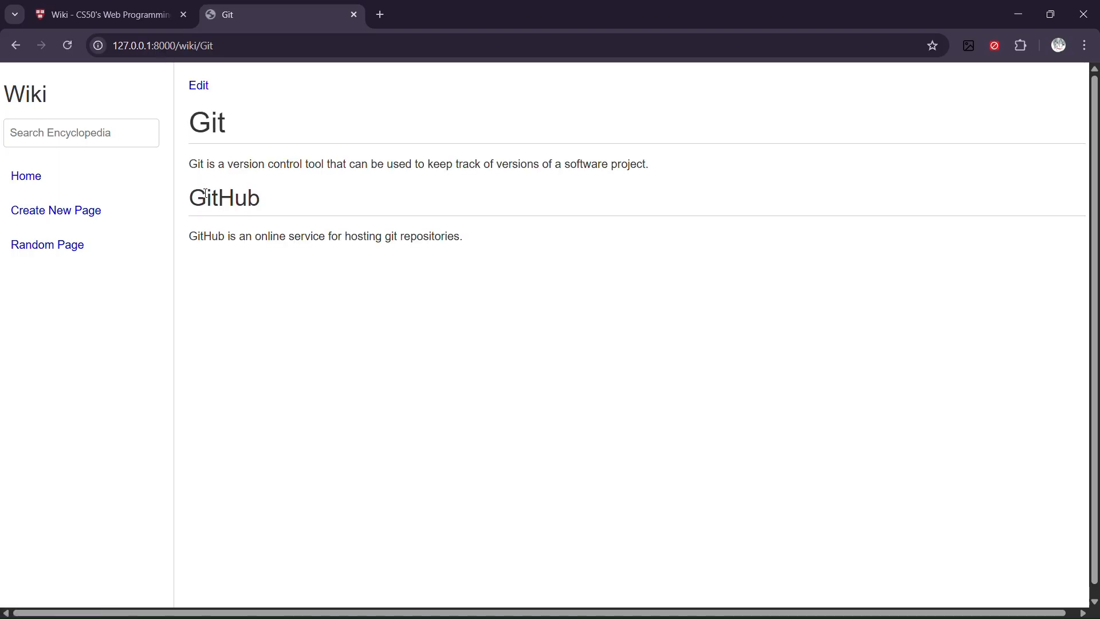
# Consult the New Page requirement in the specification and start a new wiki entry titled Showcase
pyautogui.click(121, 22)
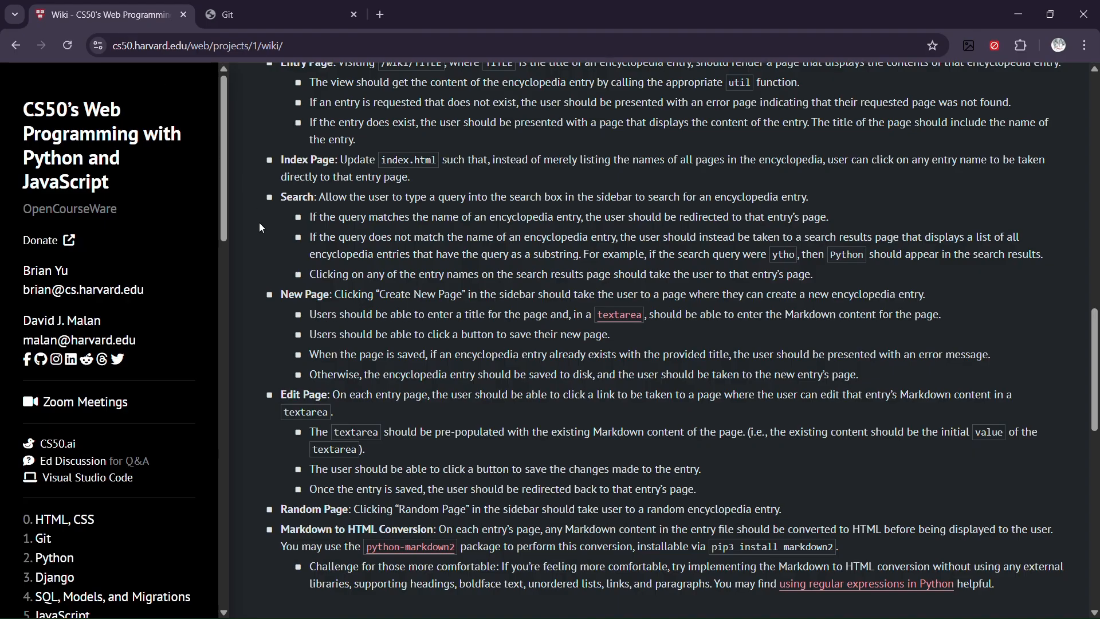
pyautogui.scroll(-1, 261, 228)
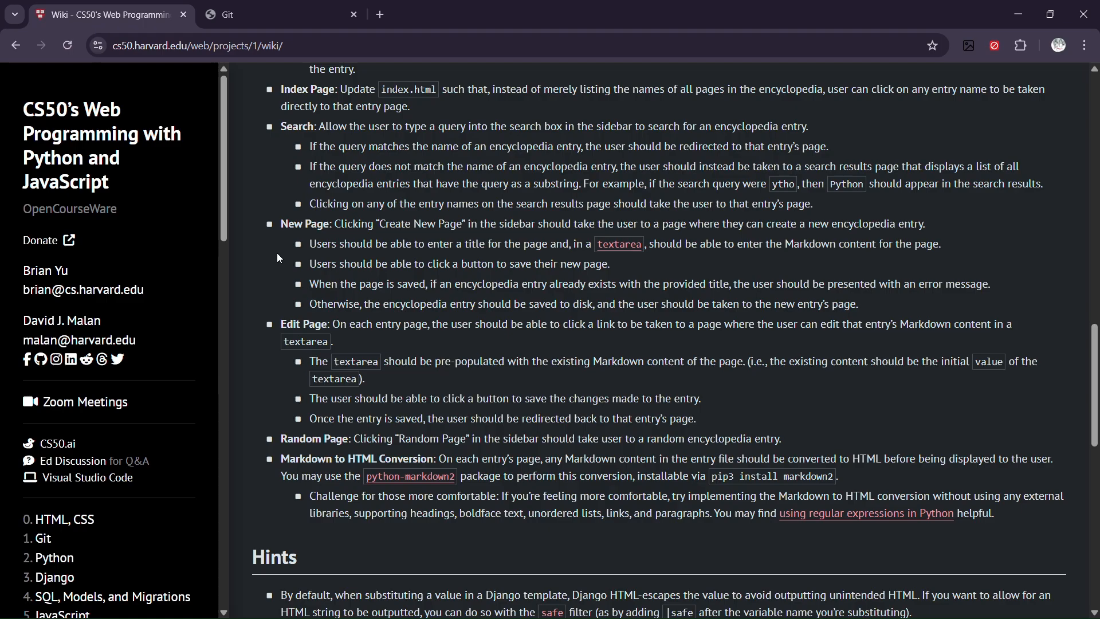
pyautogui.click(236, 16)
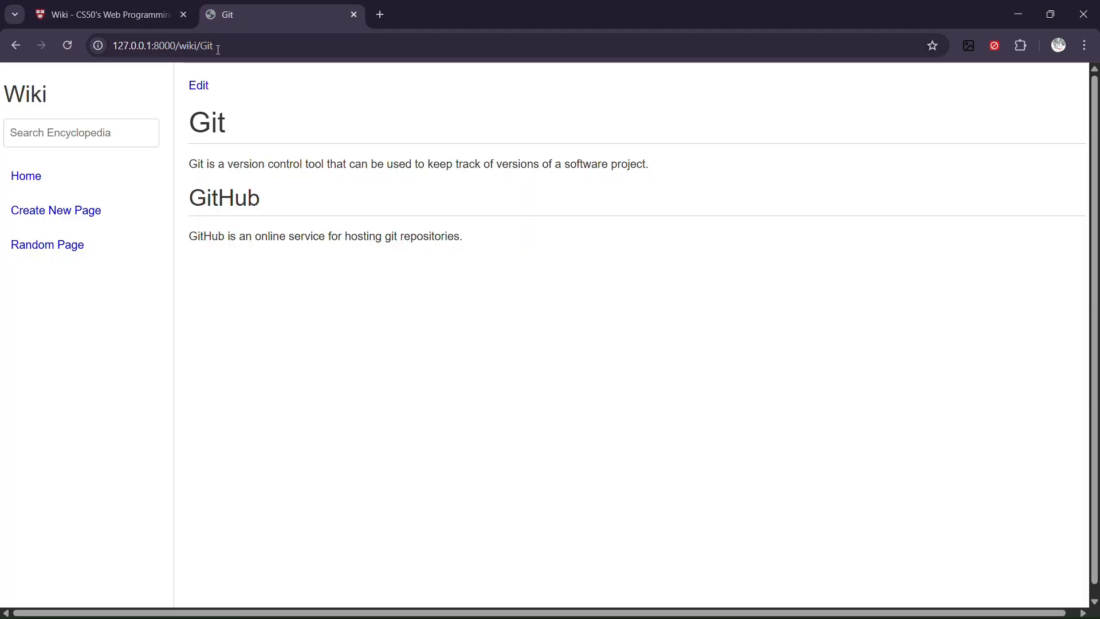
pyautogui.click(71, 217)
pyautogui.click(258, 166)
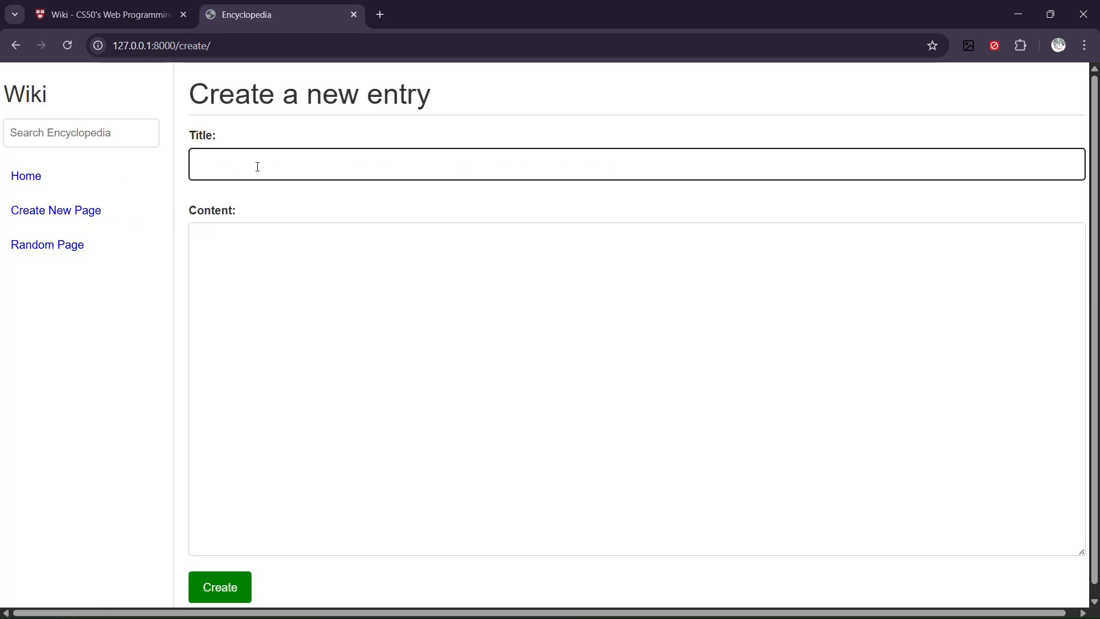
pyautogui.write('Showcase')
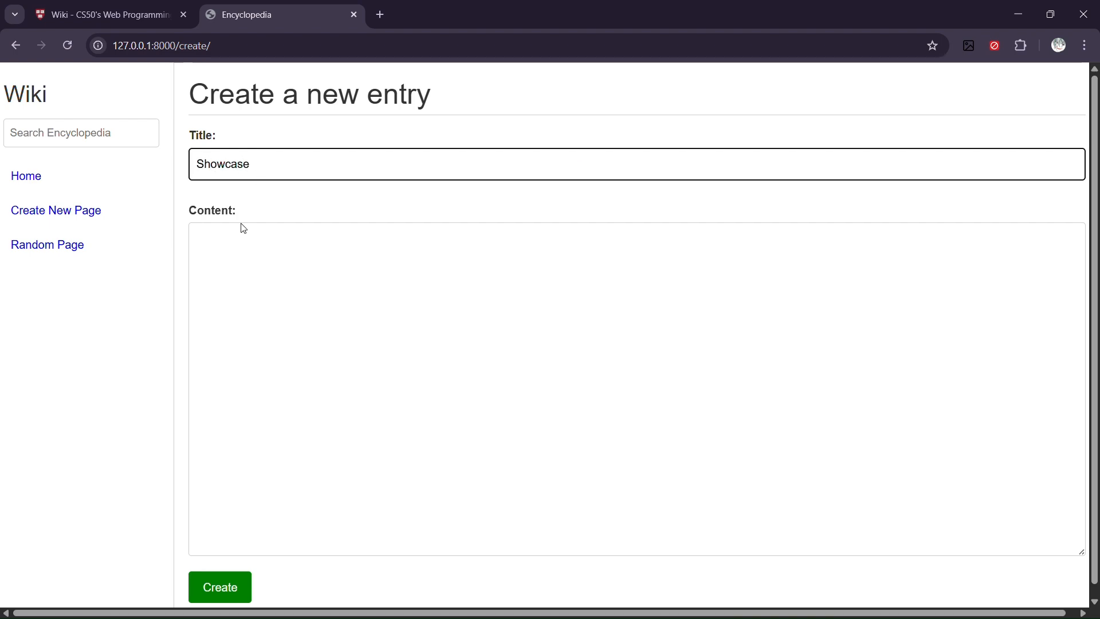
# Fill the new entry's content with the line "Showcase", a blank line and a paragraph of Lorem ipsum text
pyautogui.click(241, 229)
pyautogui.write('Showcase')
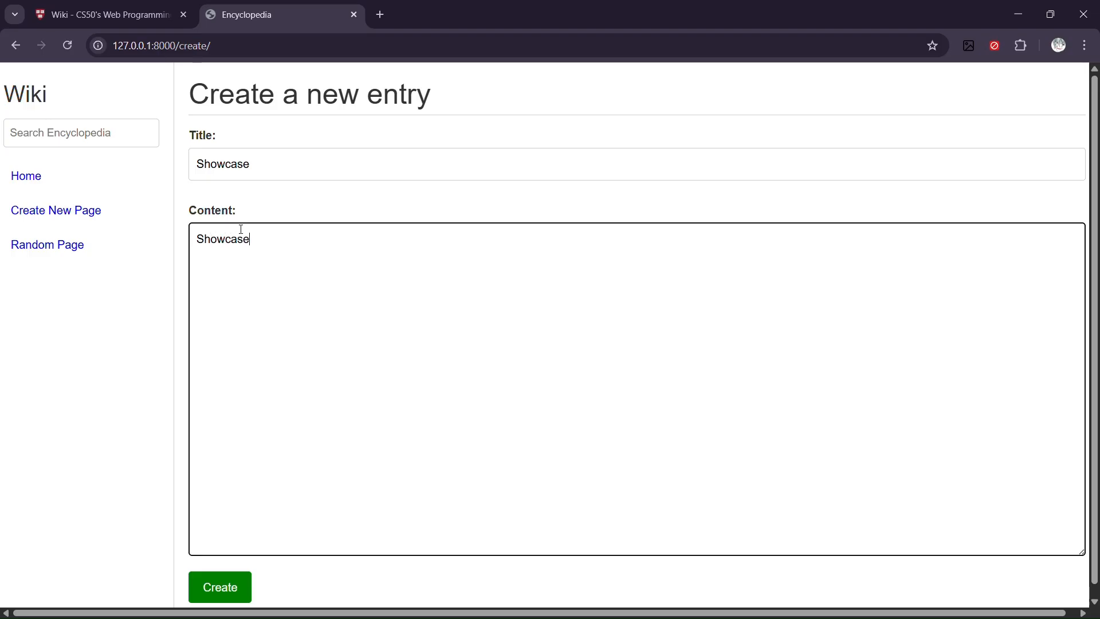
pyautogui.press('Return')
pyautogui.press('Return')
pyautogui.write('Lorem ipsum dolor sit amet, consectetur adipiscing elit, sed do eiusmod tempor incididunt ut labore et dolore magna aliqua. Ut enim ad minim veniam, quis nostrud exercitation ullamco laboris nisi ut aliquip ex ea commodo consequat. Duis aute irure dolor in reprehenderit in voluptate velit esse cillum dolore eu fugiat nulla pariatur. Excepteur sint occaecat cupidatat non proident, sunt in culpa qui officia deserunt mollit anim id est laborum.')
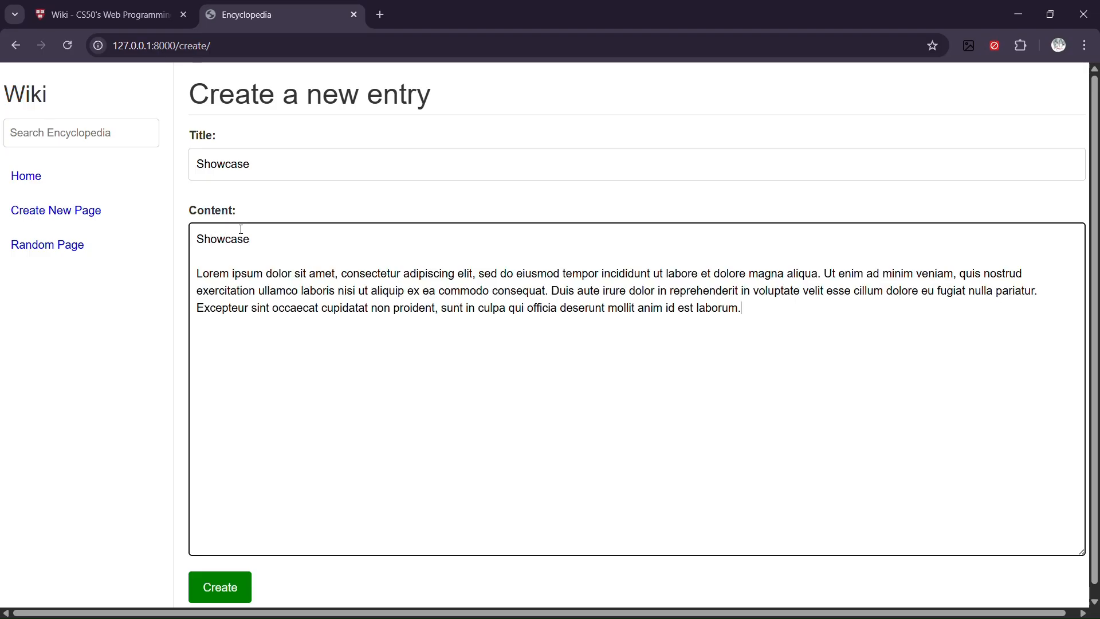
# Create the new entry and open Showcase from the home page's list of all pages
pyautogui.click(222, 588)
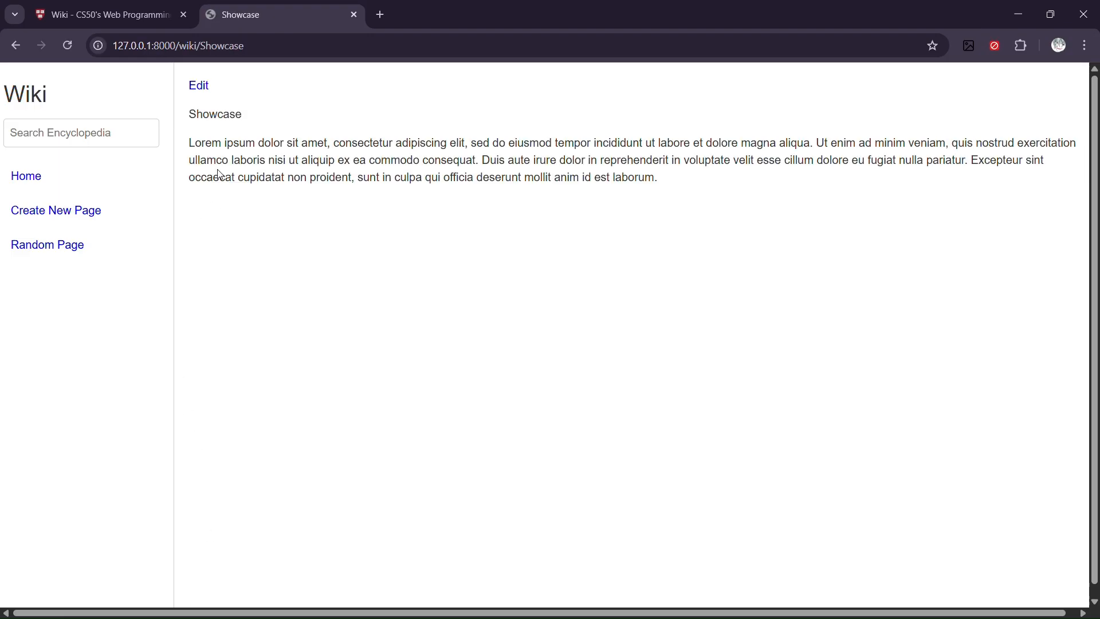
pyautogui.click(55, 187)
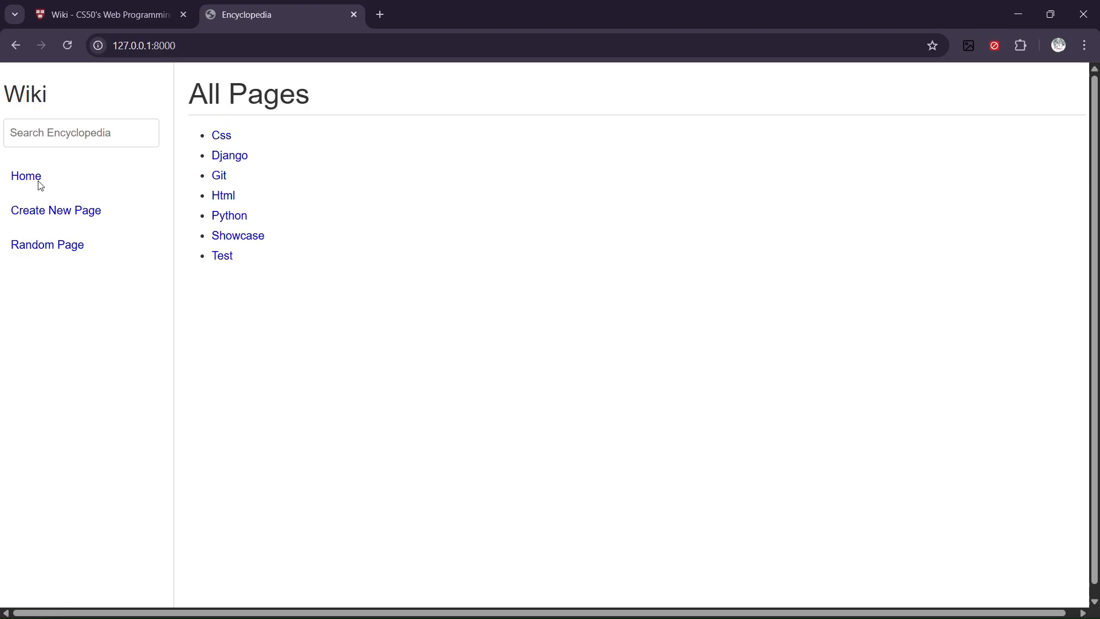
pyautogui.click(233, 238)
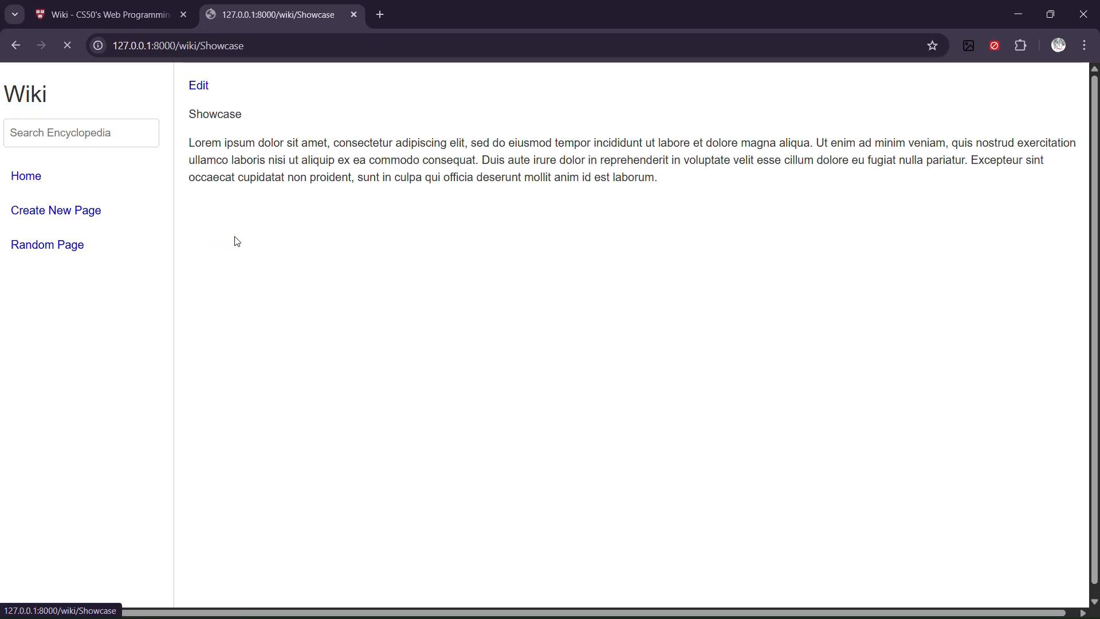
# Check the New Page requirement and try to create a duplicate entry titled "css" with the content "random"
pyautogui.click(98, 17)
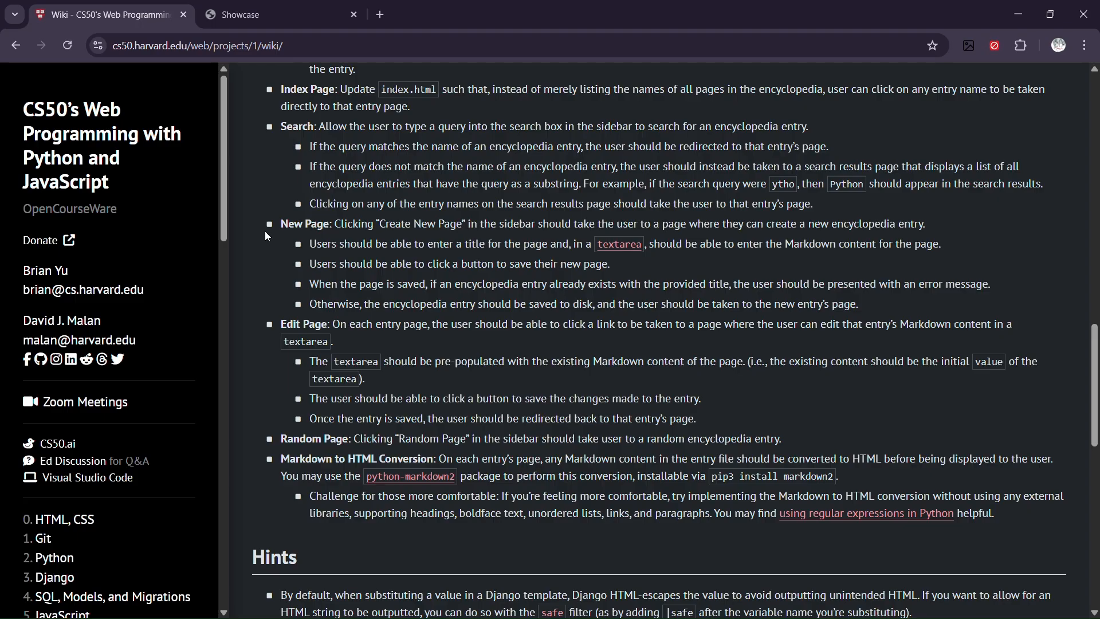
pyautogui.click(241, 23)
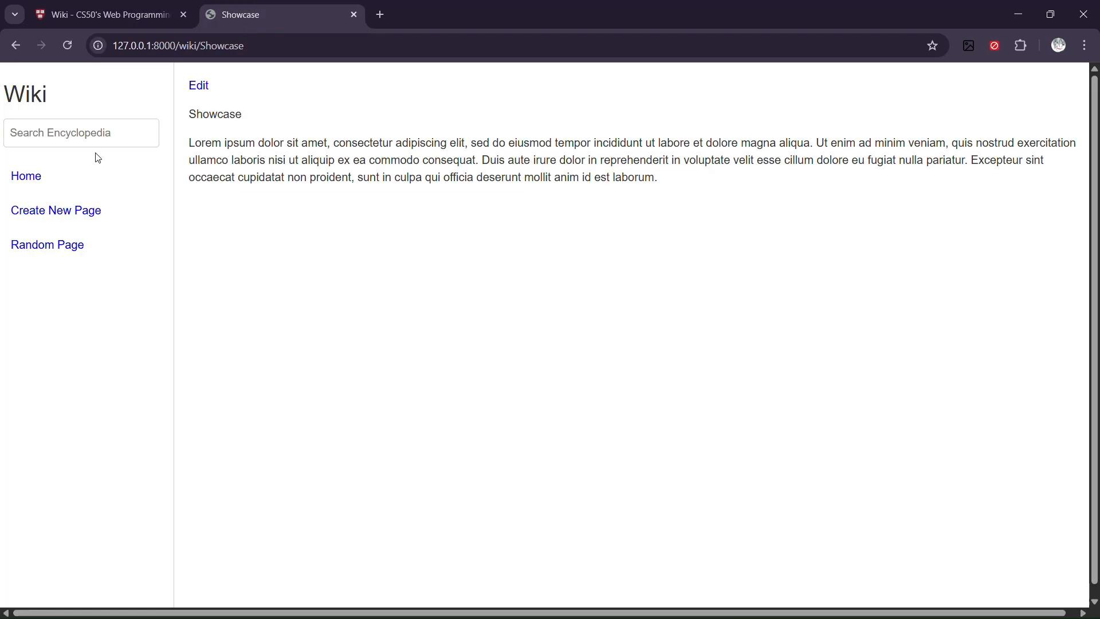
pyautogui.click(41, 210)
pyautogui.click(228, 162)
pyautogui.write('css')
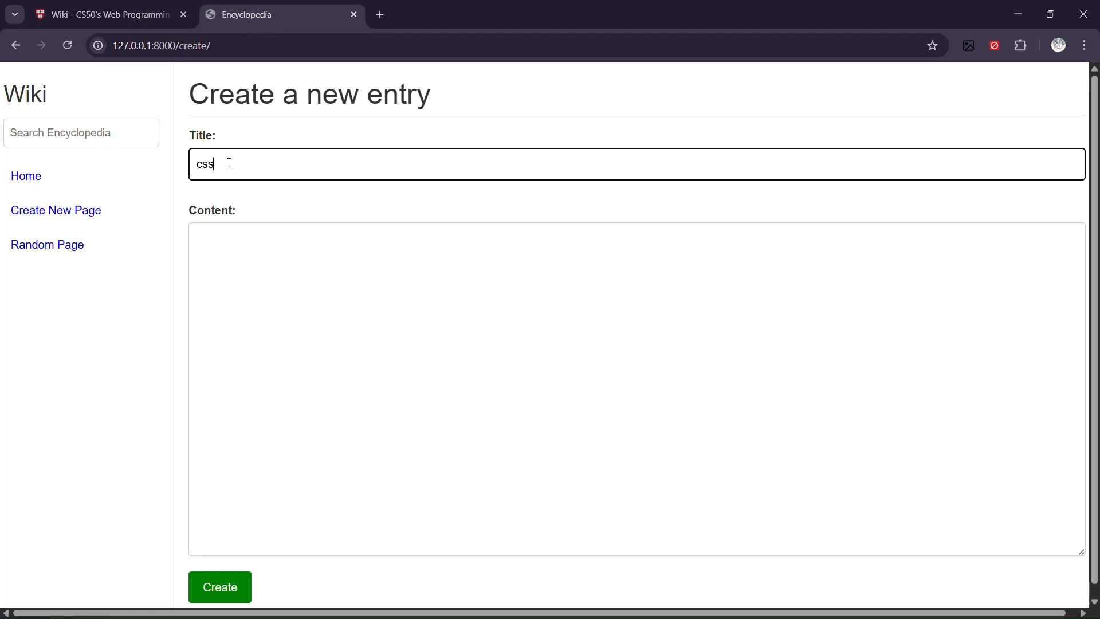
pyautogui.click(234, 237)
pyautogui.write('random')
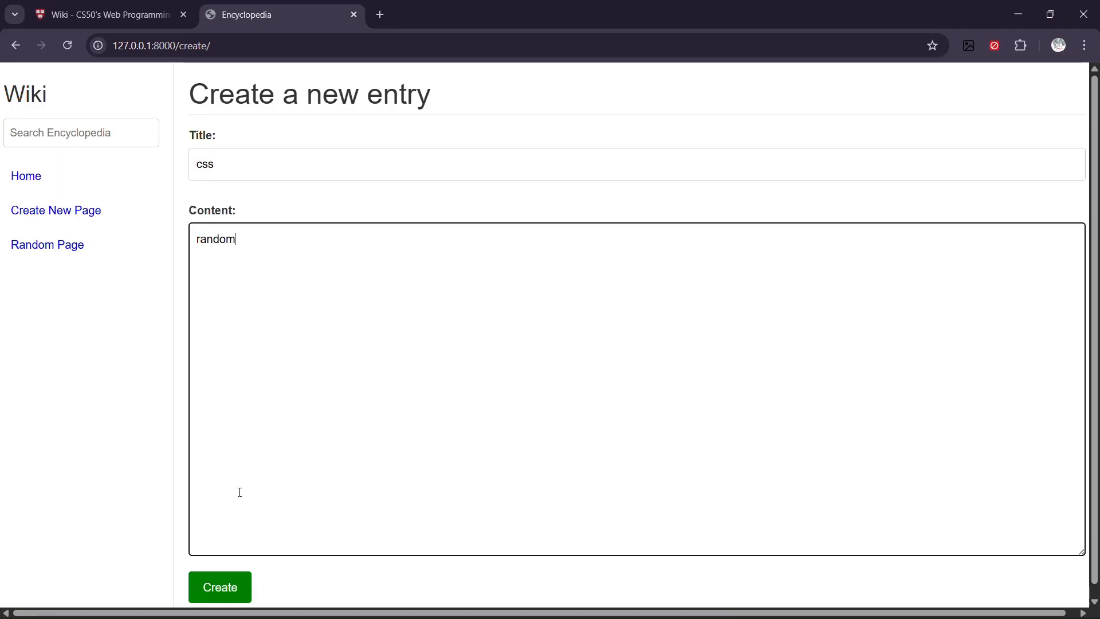
pyautogui.click(228, 595)
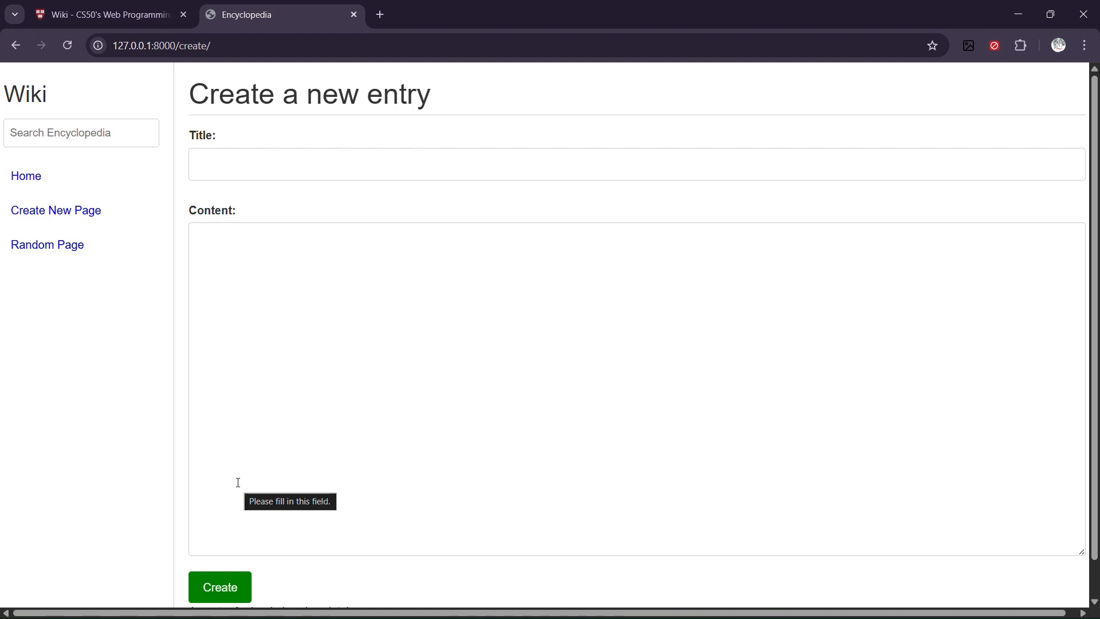
pyautogui.scroll(-1, 238, 483)
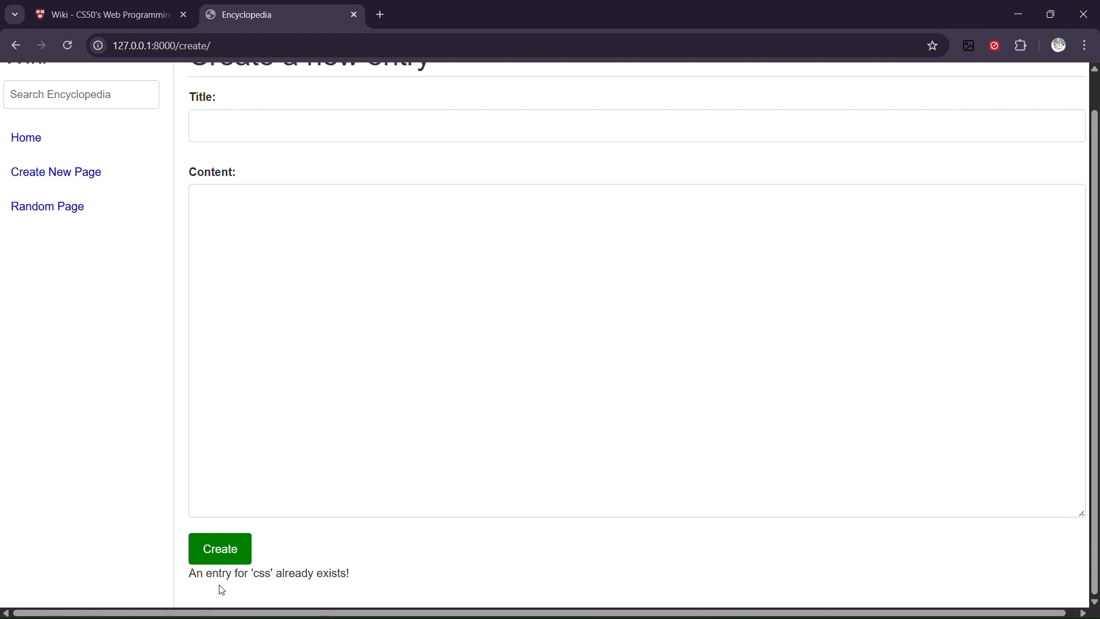
pyautogui.scroll(2, 319, 572)
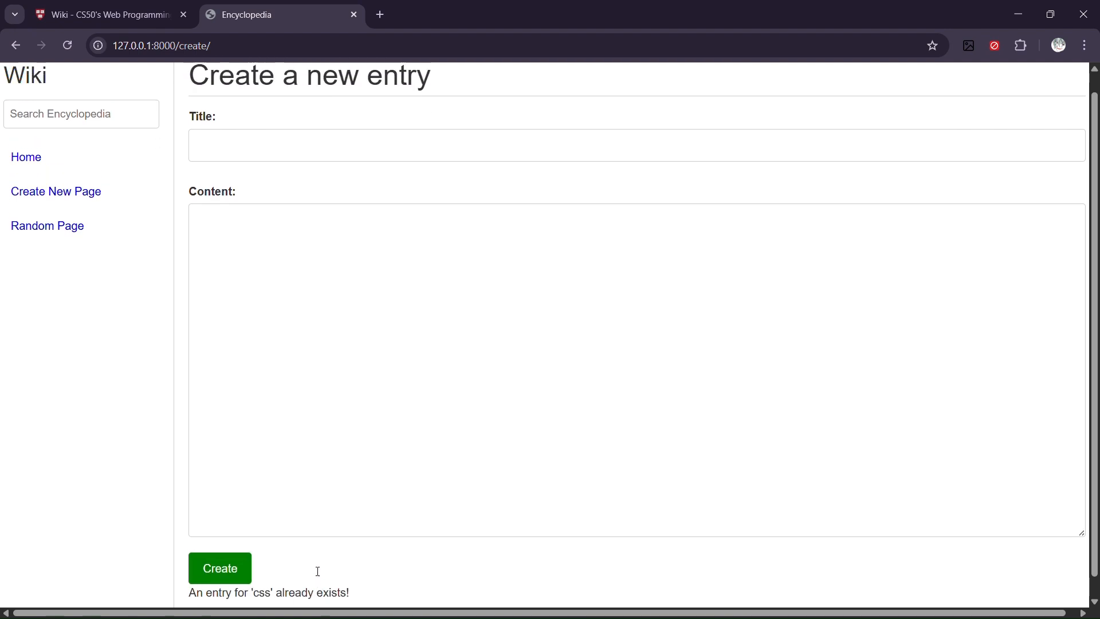
# Consult the Edit Page requirement in the specification and highlight its title and the word "pre-populated"
pyautogui.click(52, 13)
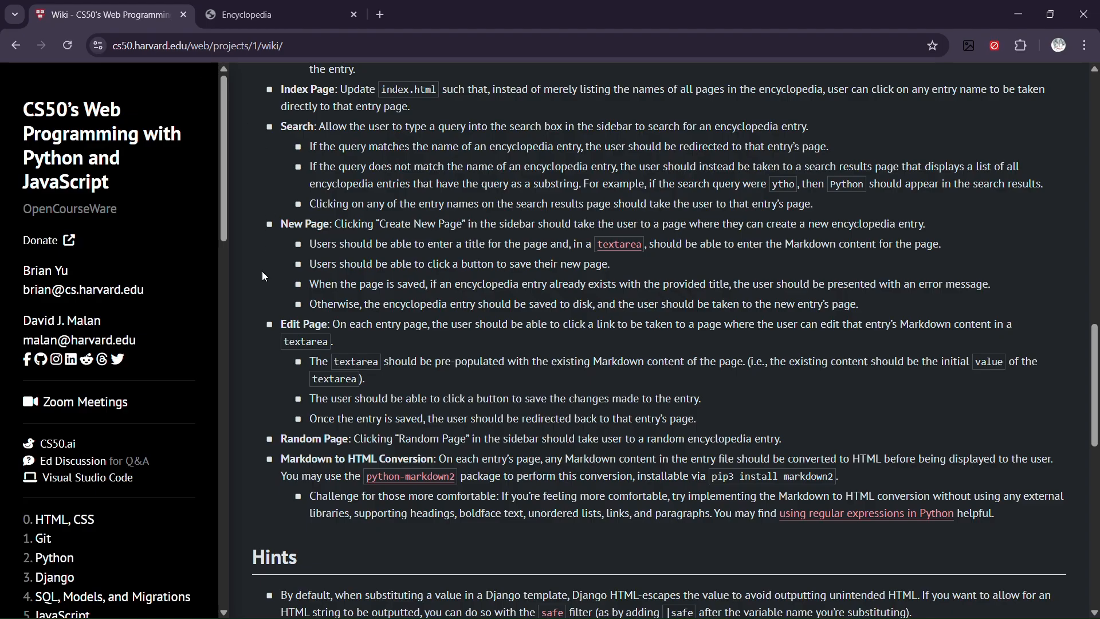
pyautogui.scroll(-1, 263, 273)
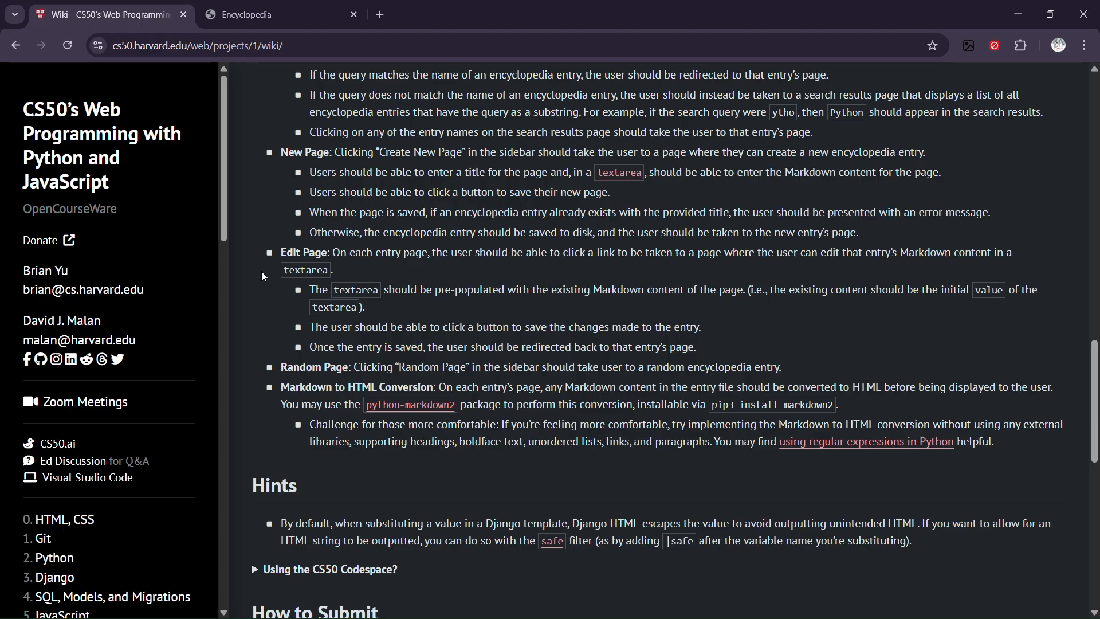
pyautogui.moveTo(281, 252); pyautogui.dragTo(329, 254)
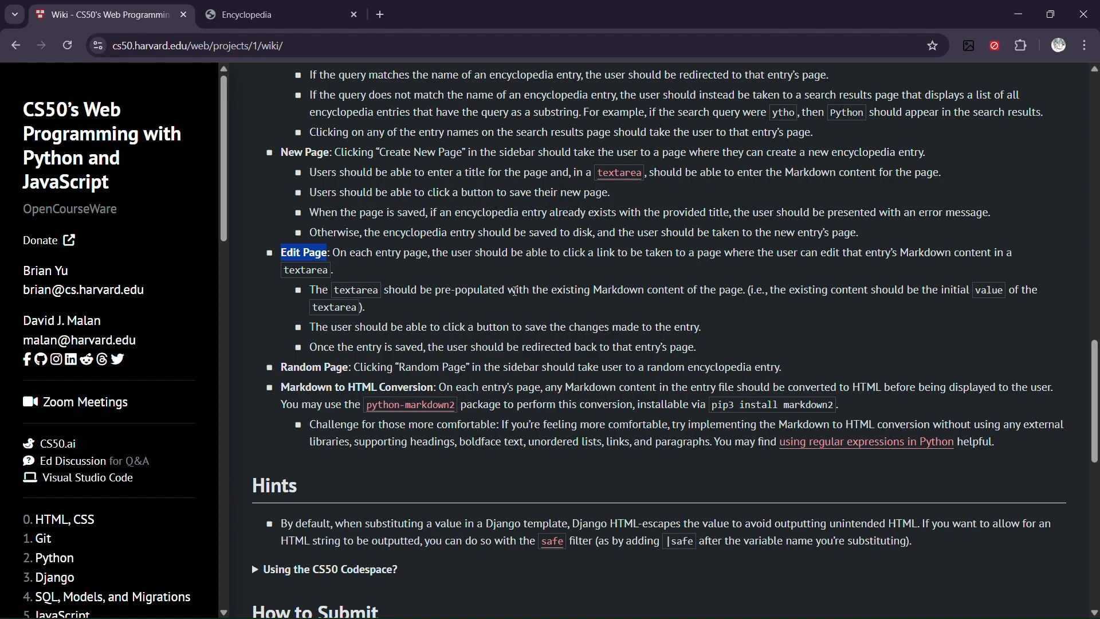
pyautogui.moveTo(433, 289); pyautogui.dragTo(502, 289)
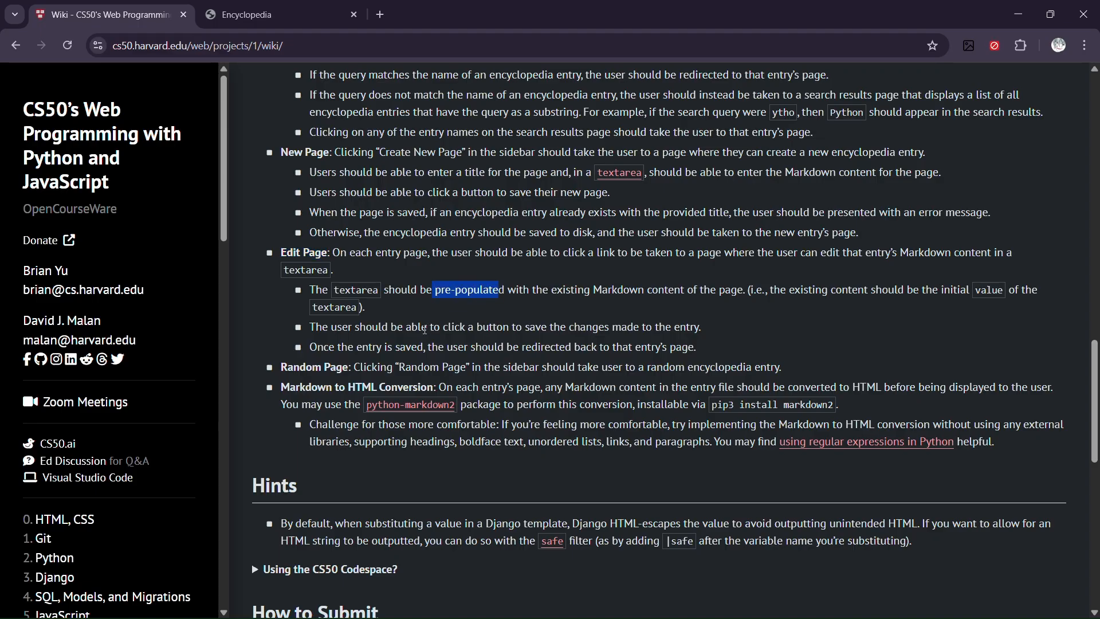
# Append "(edited)" to the end of the Showcase entry's paragraph, save it and reopen the entry from the home page
pyautogui.click(267, 16)
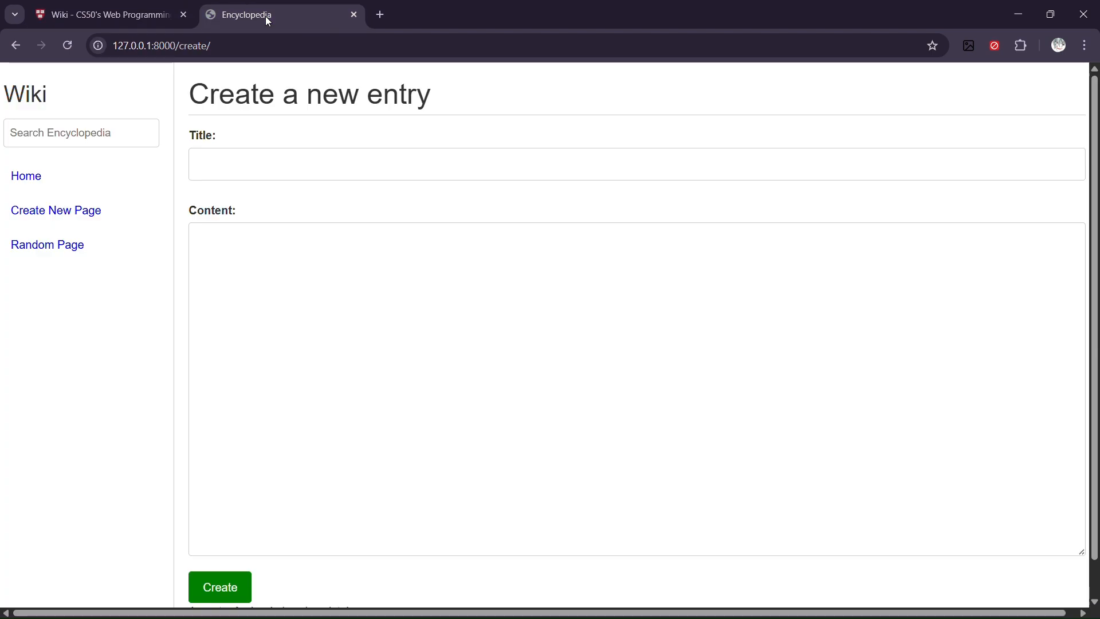
pyautogui.click(33, 181)
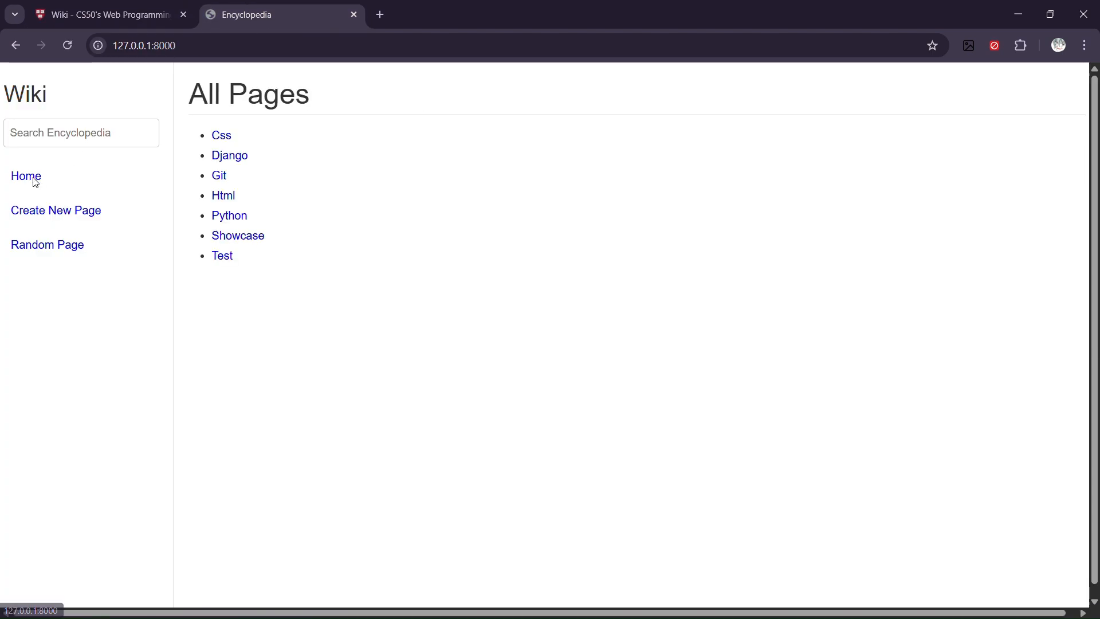
pyautogui.click(246, 240)
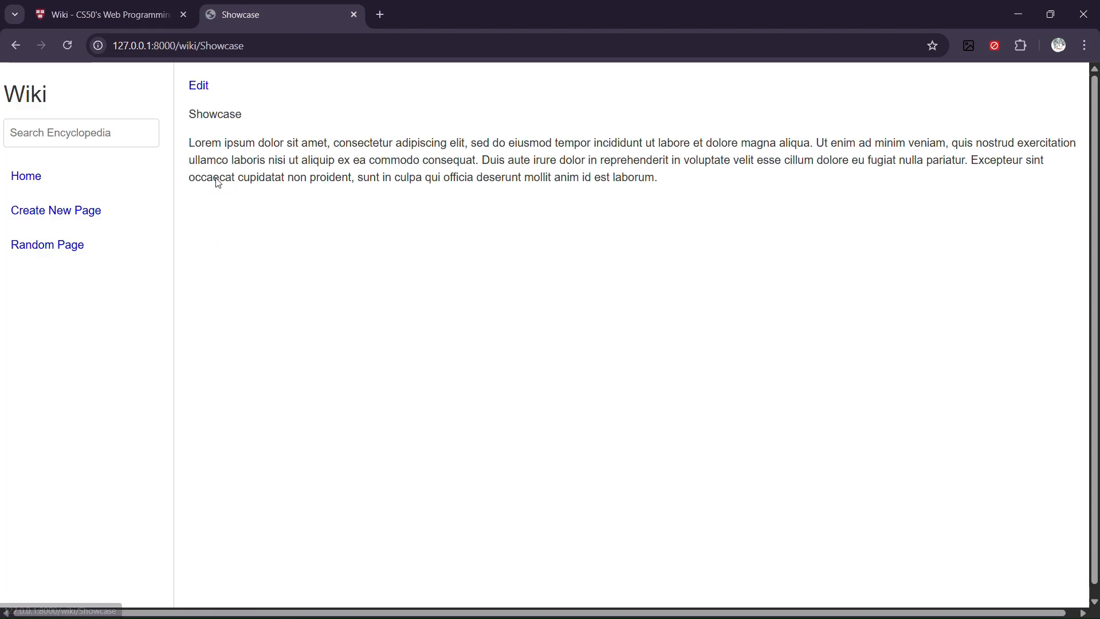
pyautogui.click(195, 90)
pyautogui.click(765, 211)
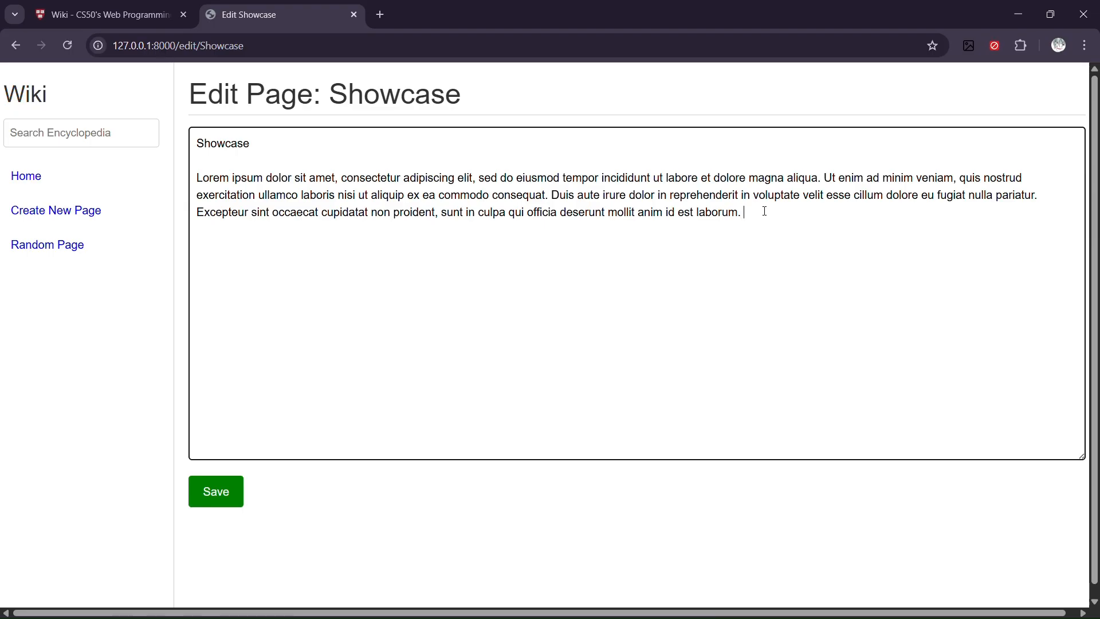
pyautogui.write('(edited')
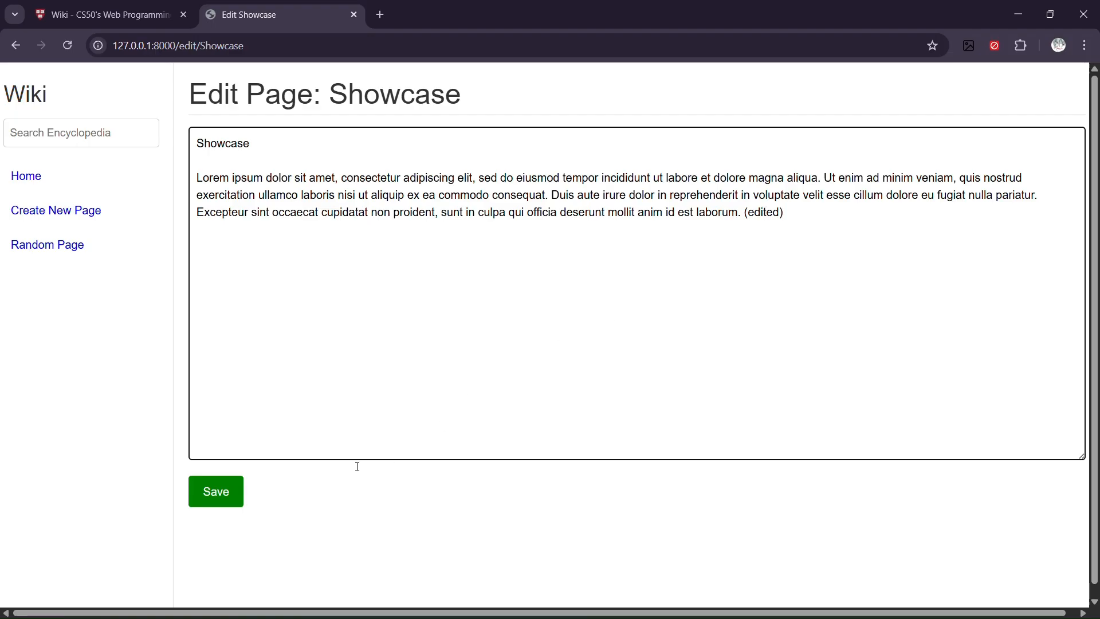
pyautogui.click(205, 500)
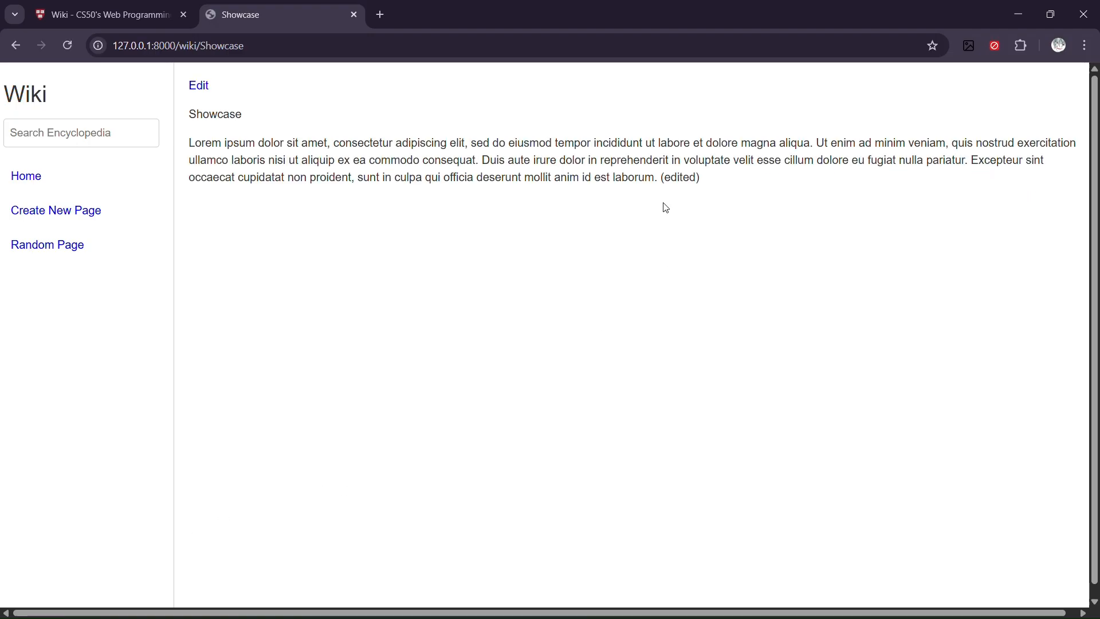
pyautogui.click(24, 178)
pyautogui.click(238, 236)
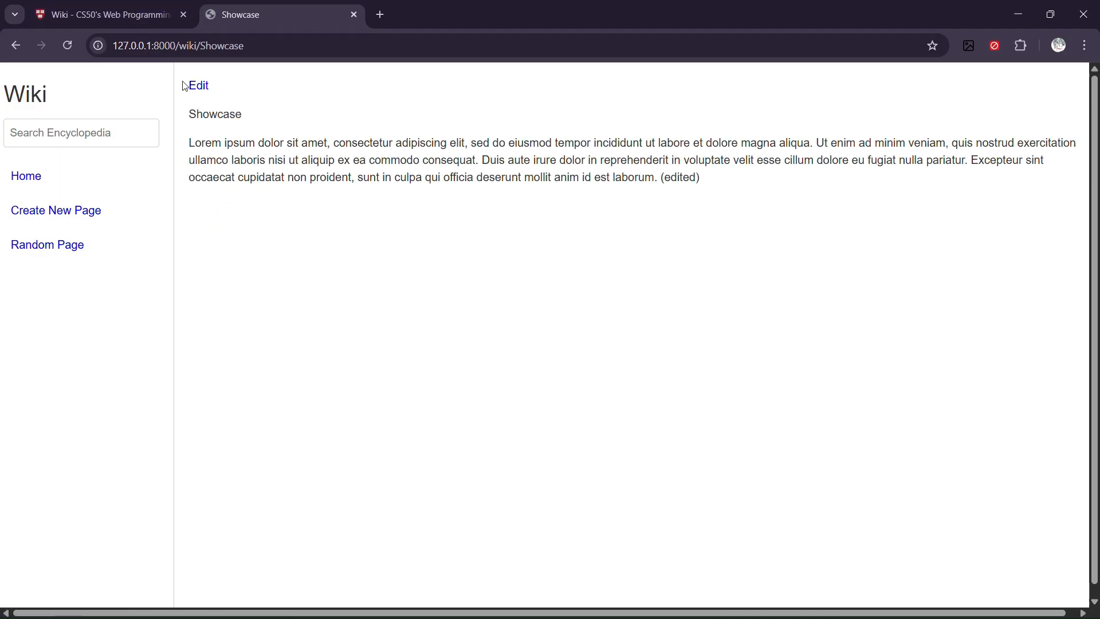
# Consult the Random Page requirement in the specification and open a random encyclopedia entry three times
pyautogui.click(95, 16)
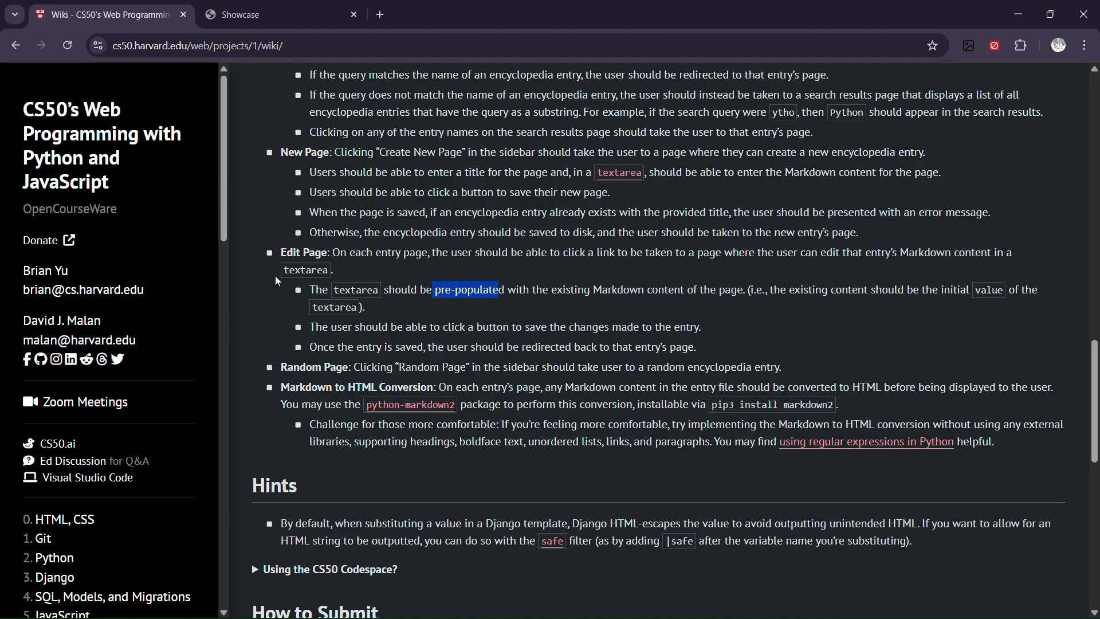
pyautogui.scroll(-1, 277, 282)
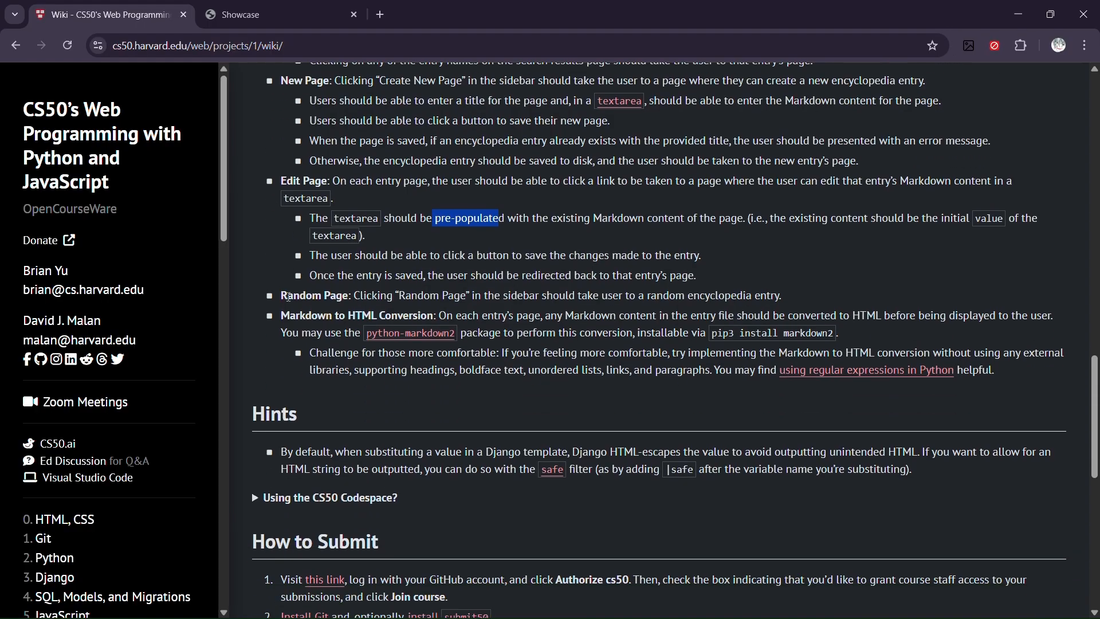
pyautogui.click(246, 15)
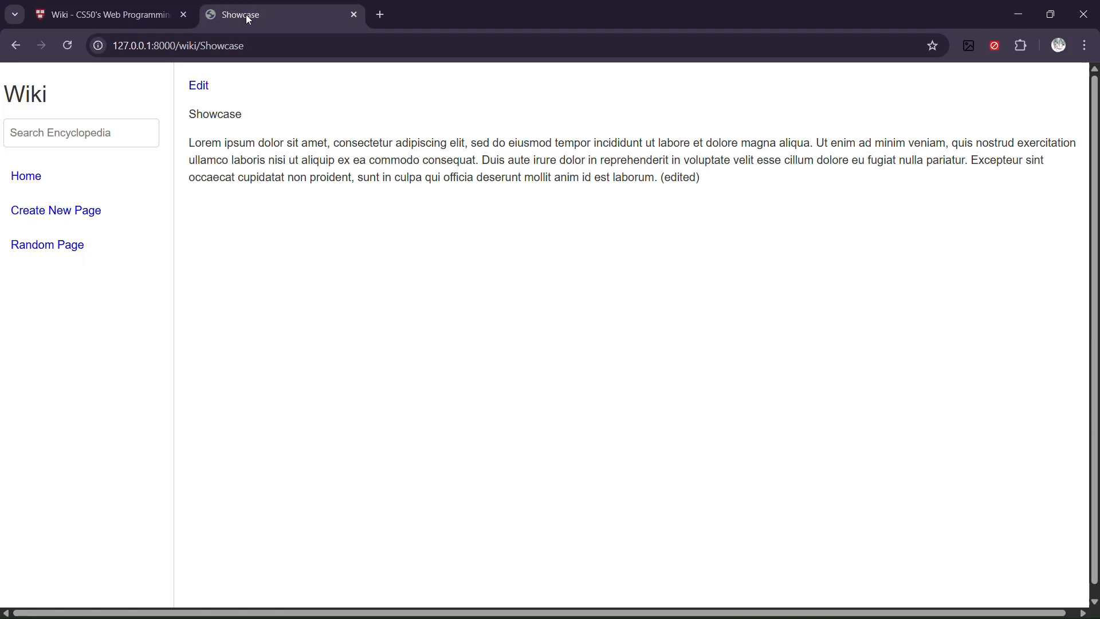
pyautogui.click(77, 256)
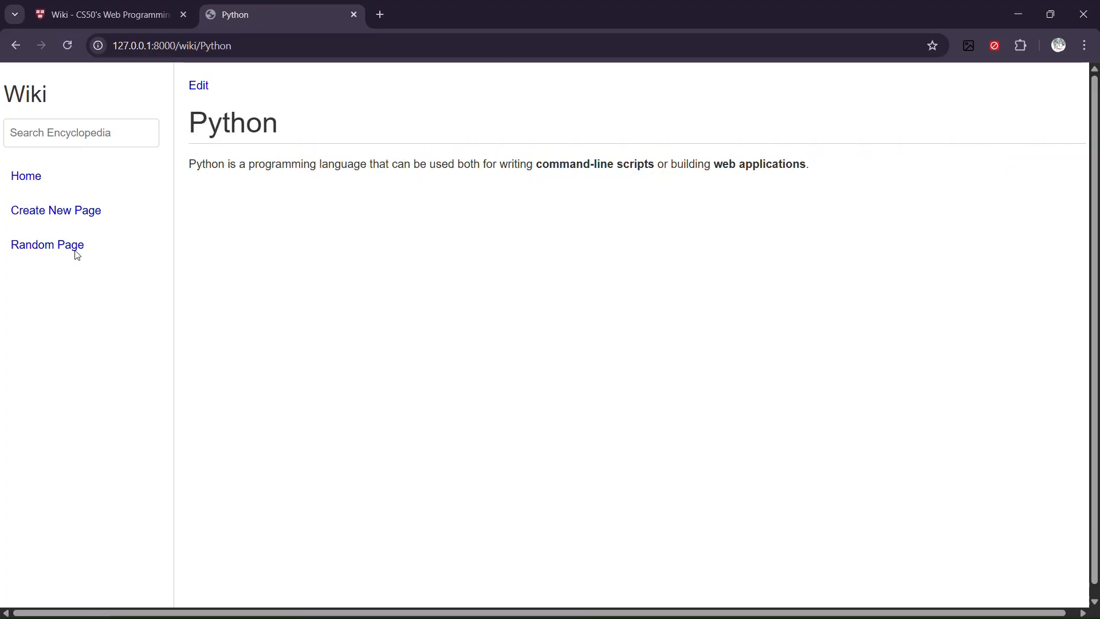
pyautogui.click(76, 255)
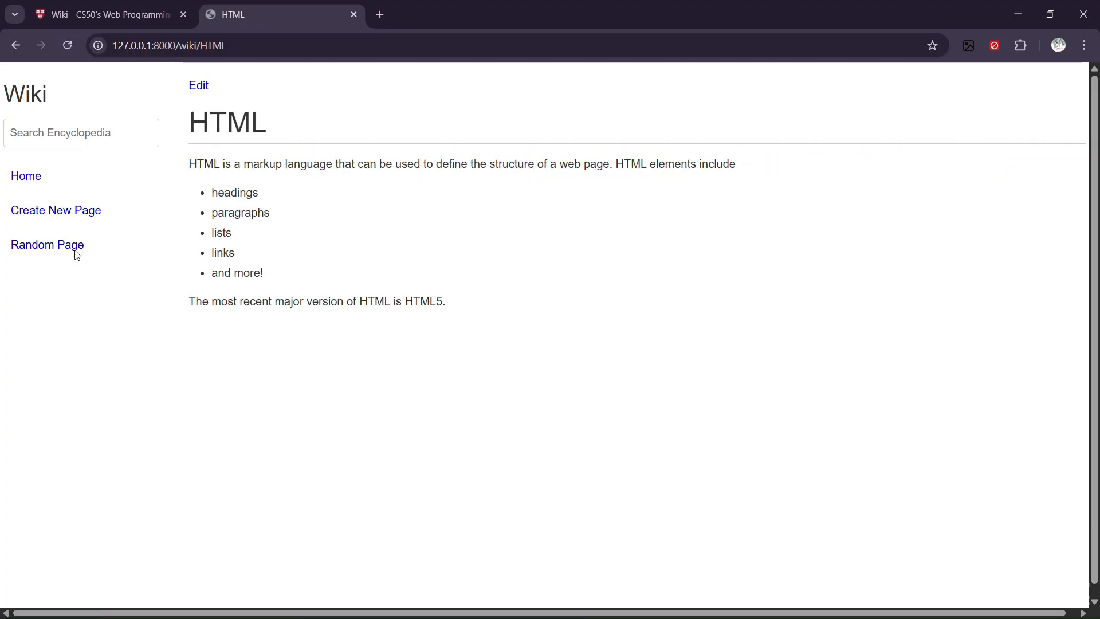
pyautogui.click(78, 256)
# Highlight the Markdown to HTML Conversion requirement, and make the Showcase entry's first line a heading with "#" and save
pyautogui.click(71, 14)
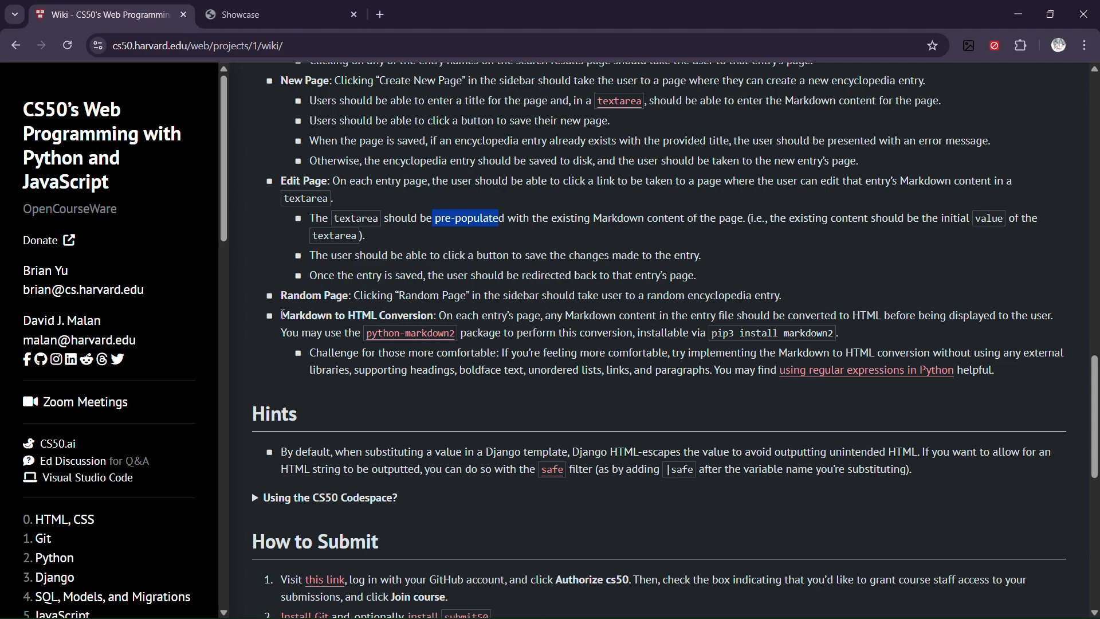
pyautogui.moveTo(282, 315); pyautogui.dragTo(434, 318)
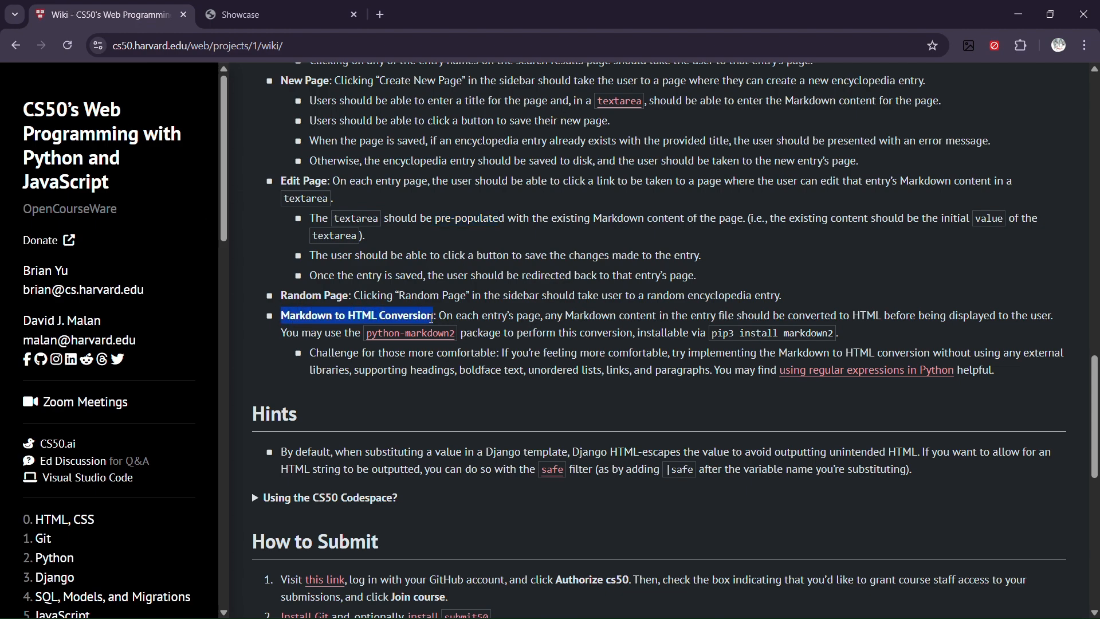
pyautogui.click(241, 15)
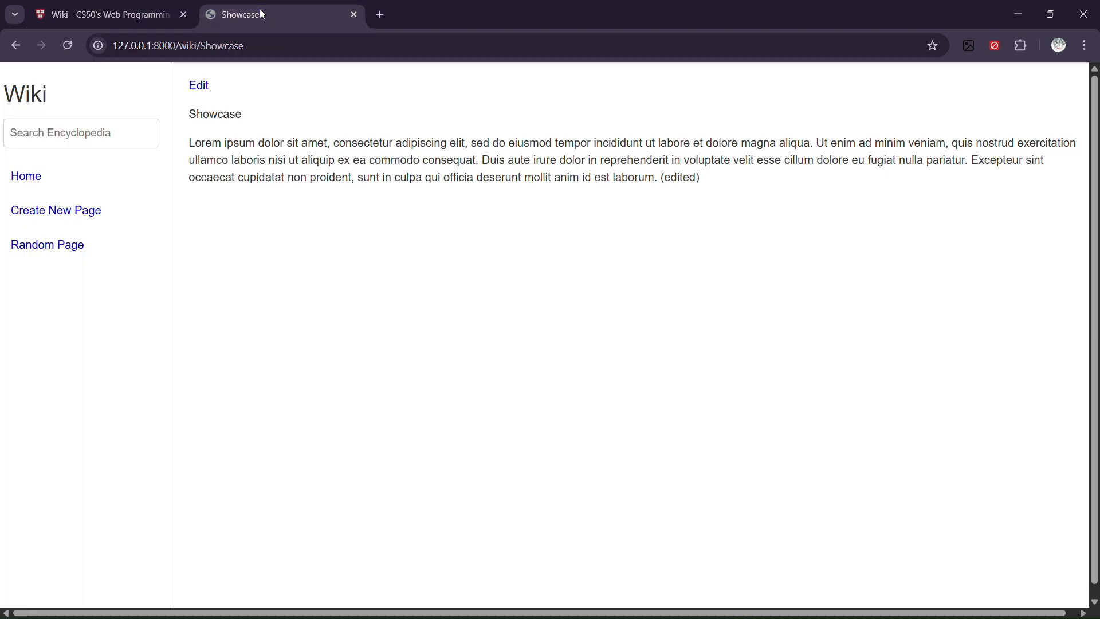
pyautogui.click(27, 177)
pyautogui.click(232, 237)
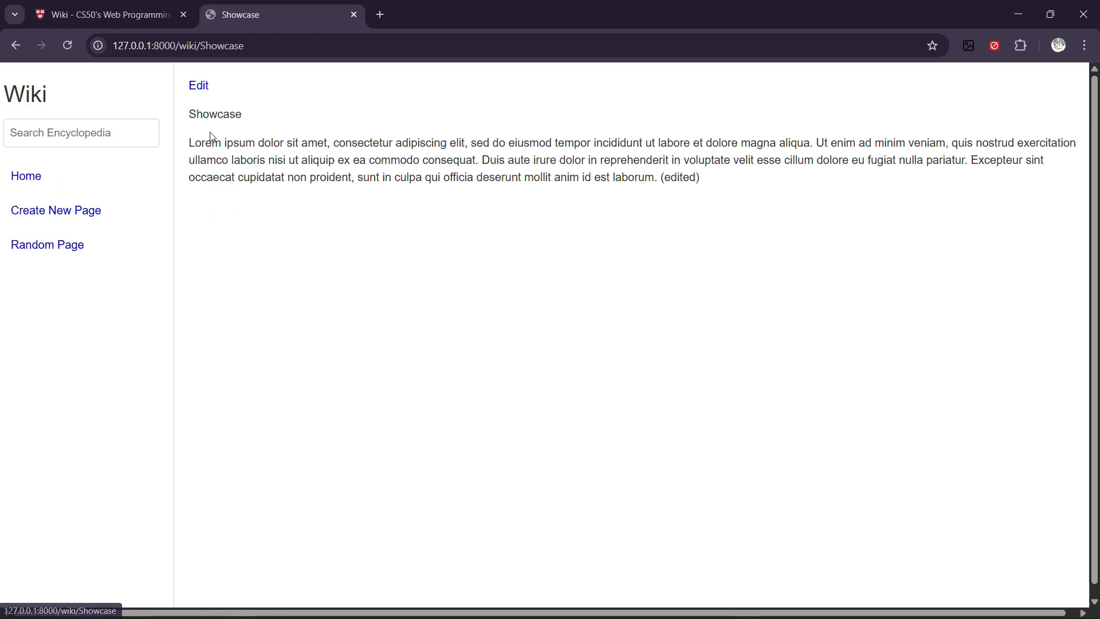
pyautogui.click(201, 92)
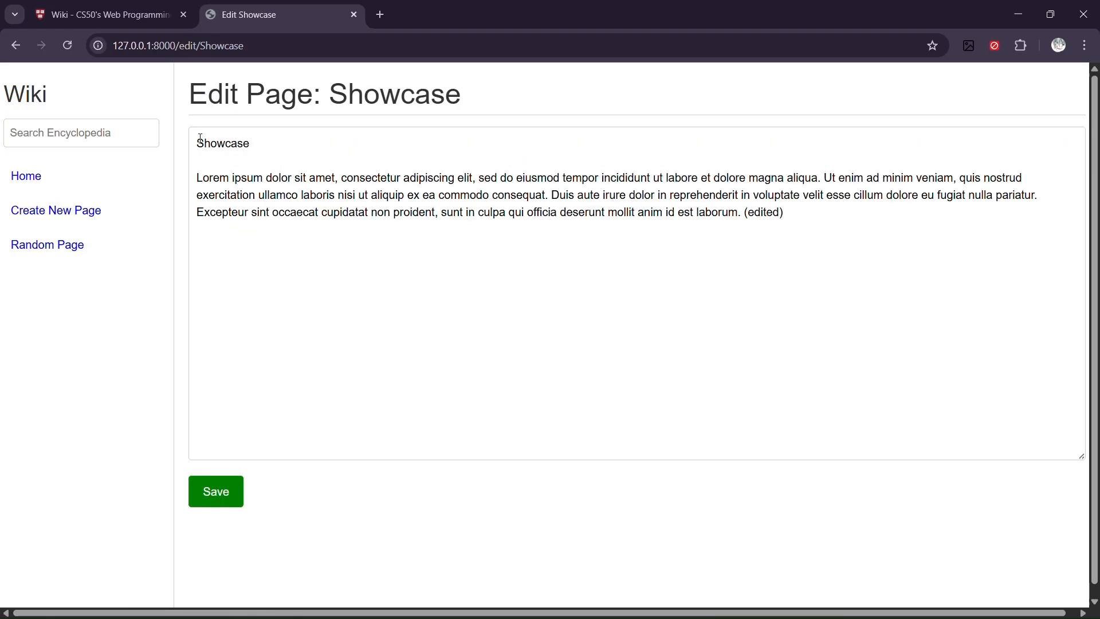
pyautogui.click(198, 141)
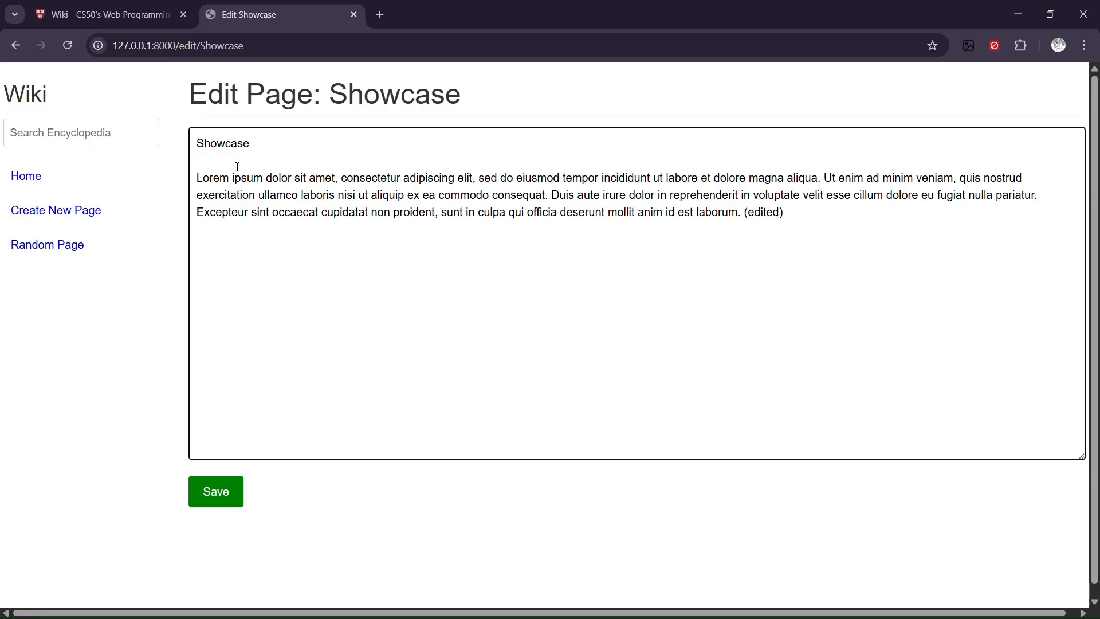
pyautogui.write('#')
pyautogui.click(228, 491)
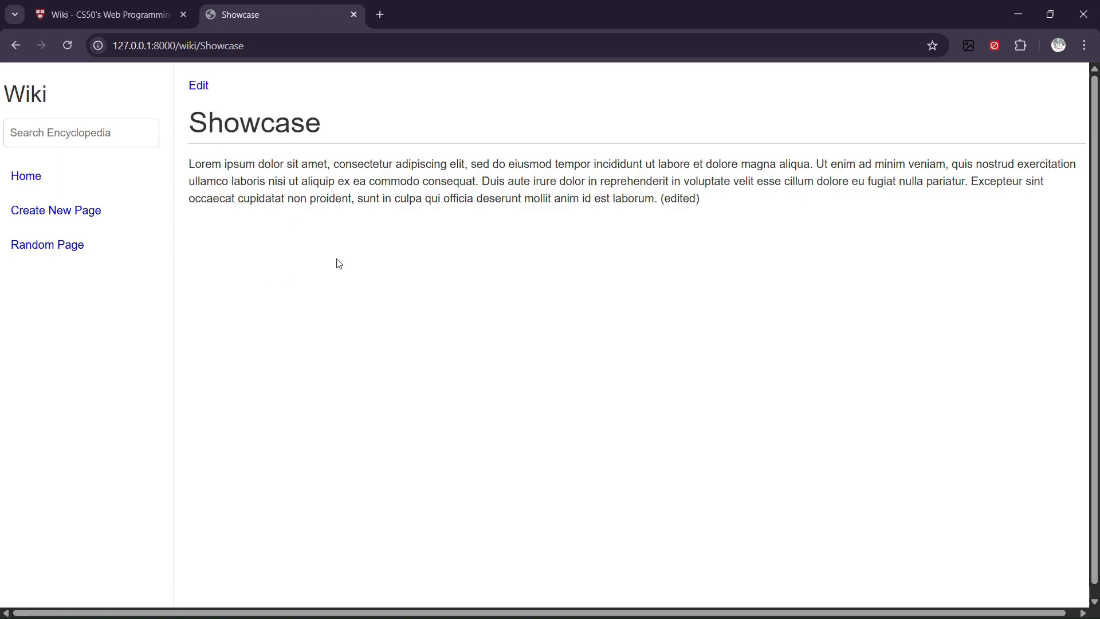
# Return to the project specification and look back over its list of requirements
pyautogui.click(111, 22)
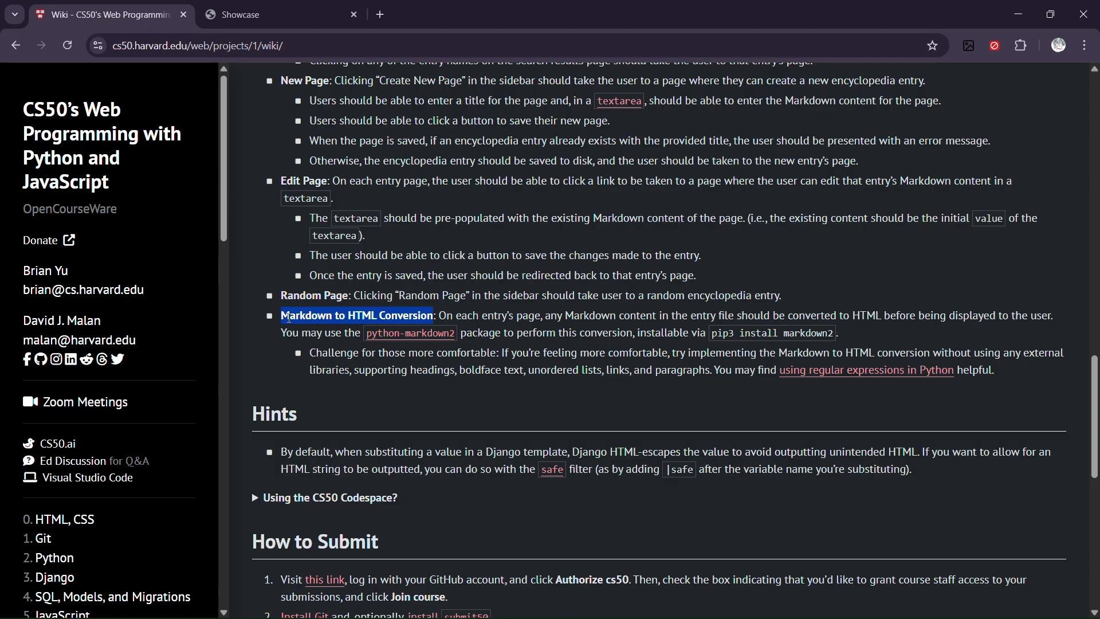
pyautogui.scroll(1, 260, 331)
pyautogui.scroll(1, 264, 336)
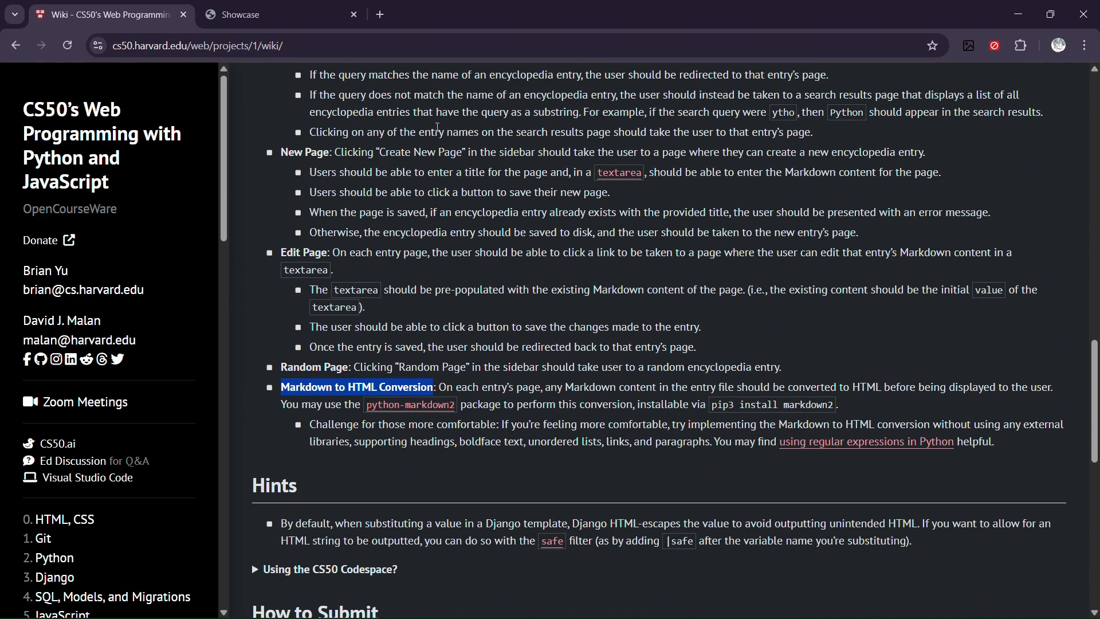